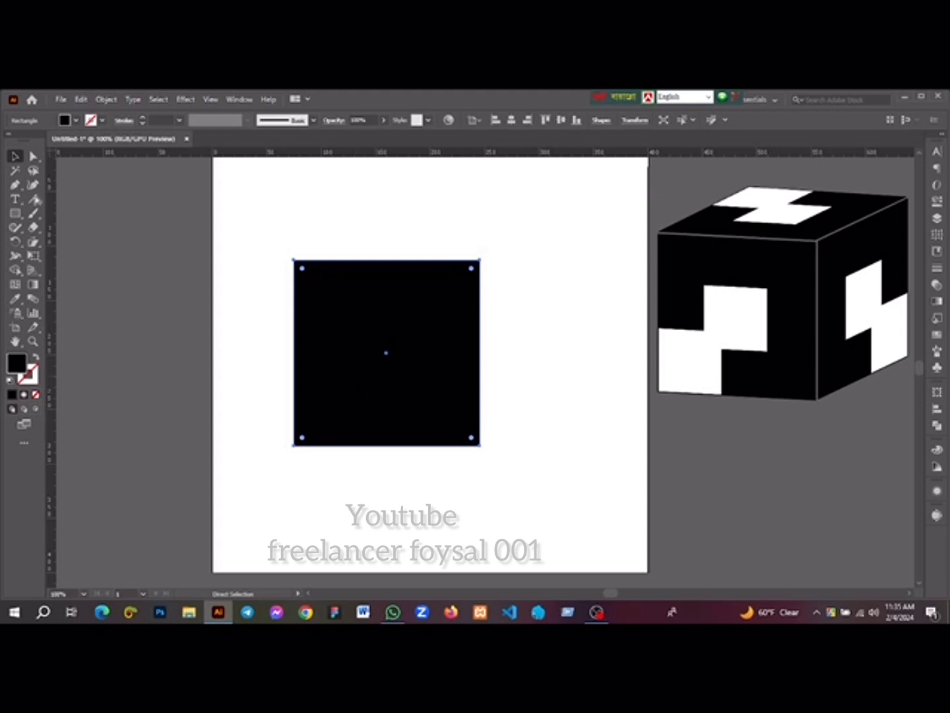
Copy the black square, paste the copy in front of it, and fill the copy white
right_click(360, 320)
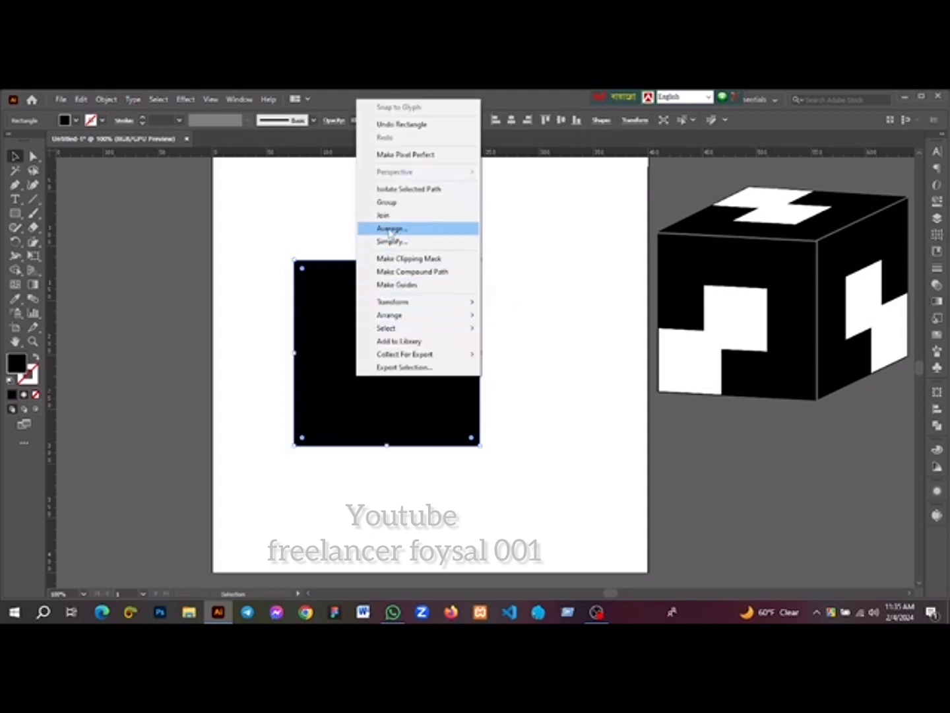
click(320, 340)
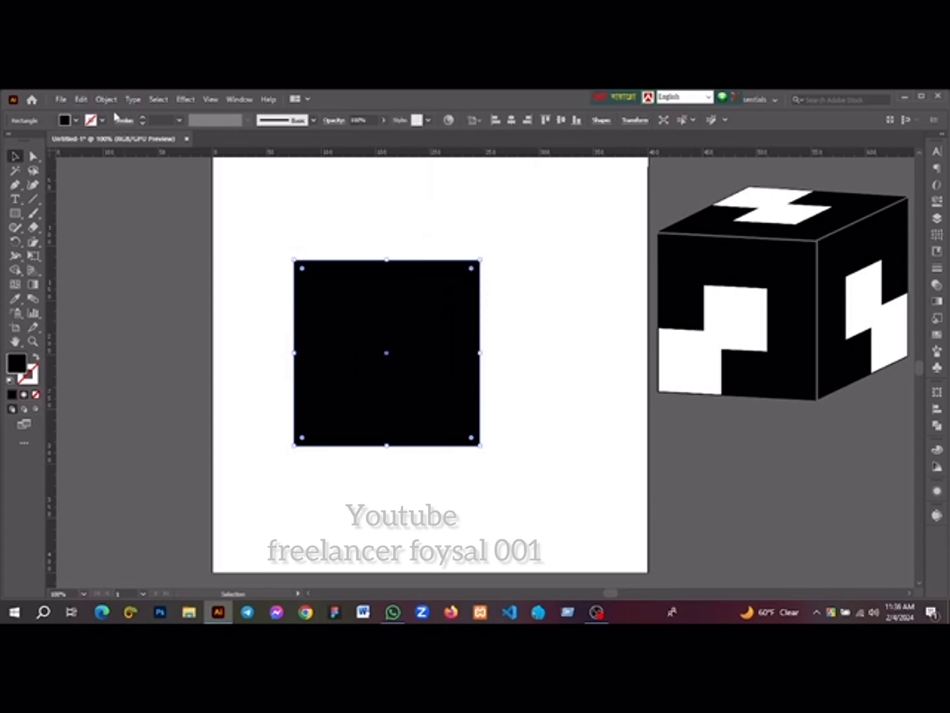
click(105, 99)
mouse_move(82, 99)
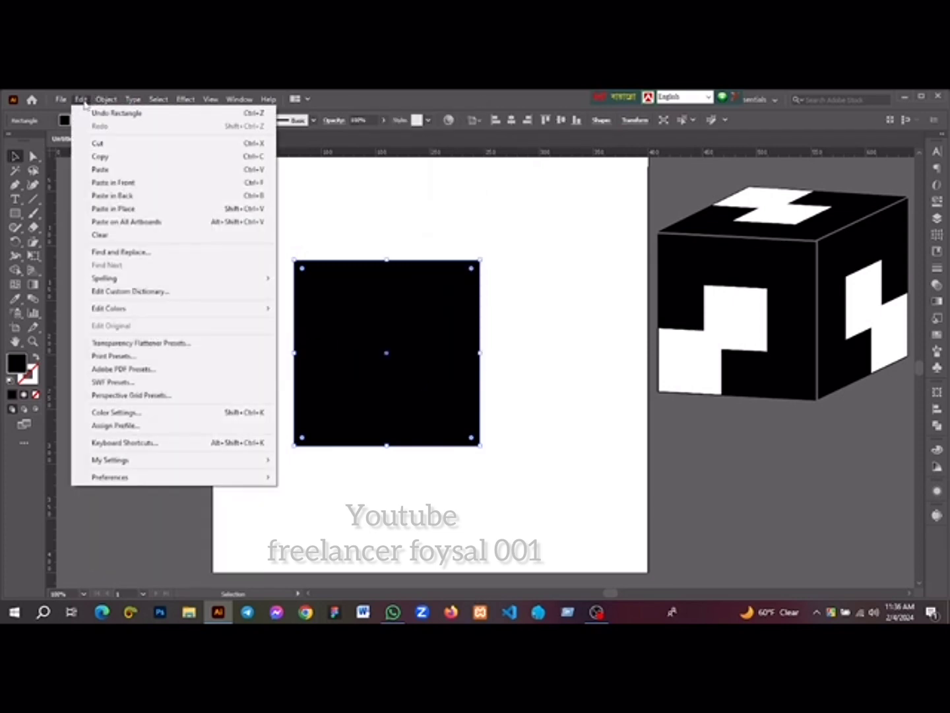
click(103, 163)
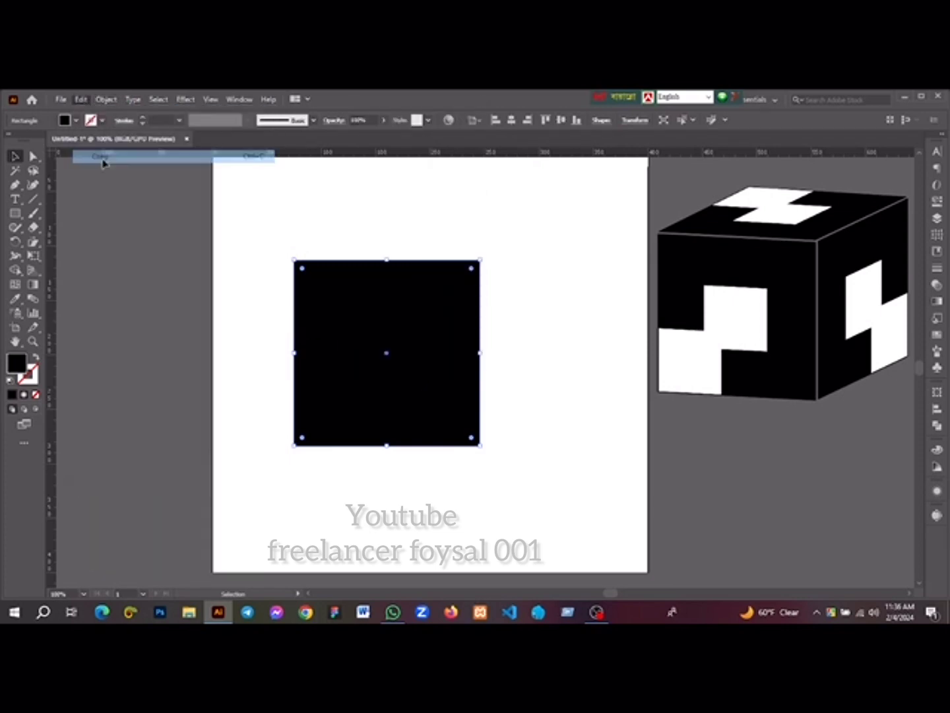
click(82, 99)
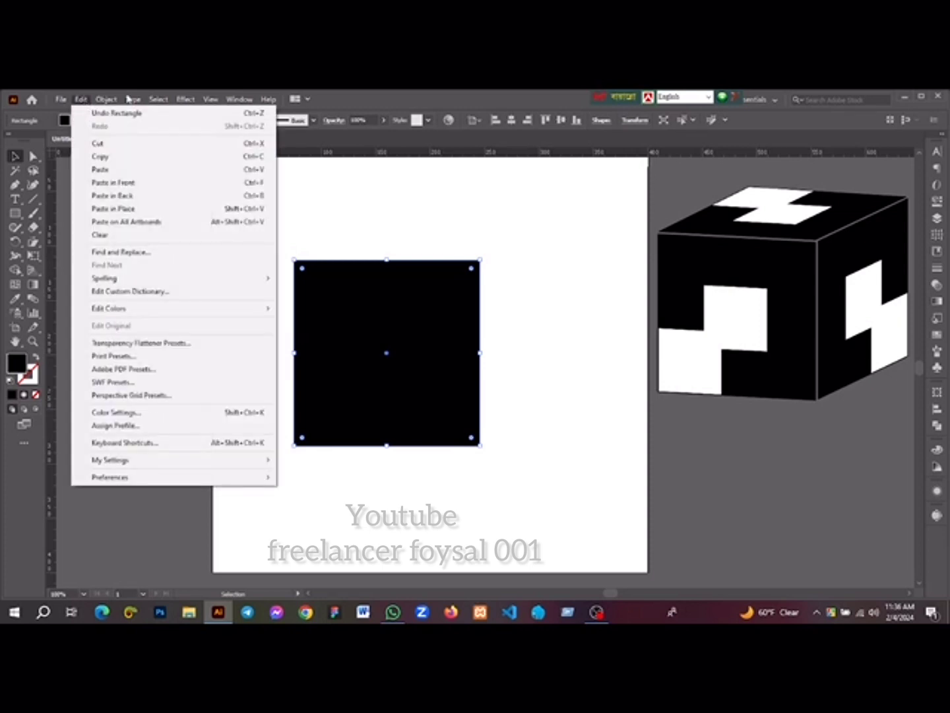
click(124, 187)
click(77, 122)
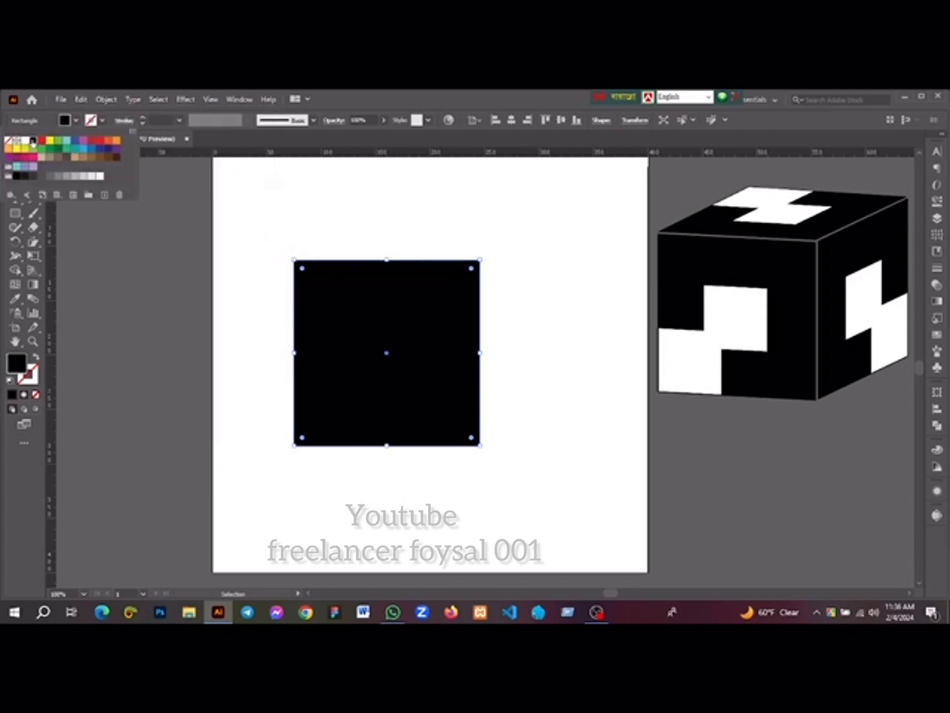
click(29, 139)
Shrink the white square into the black square's lower-left corner and duplicate it diagonally up and right, overlapping the original's corner
click(366, 311)
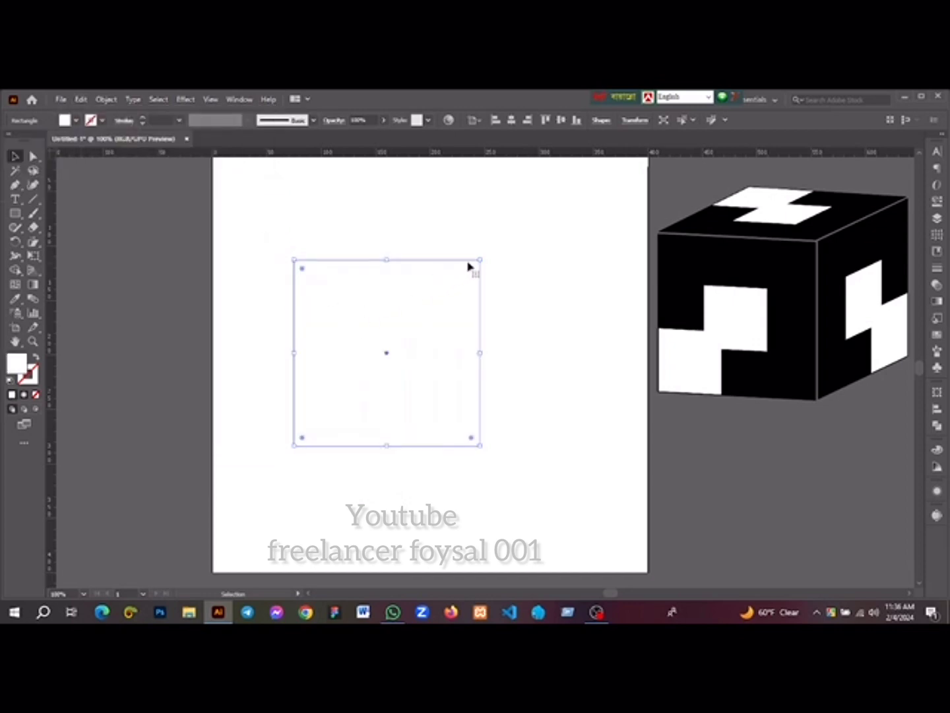
drag(480, 259, 378, 354)
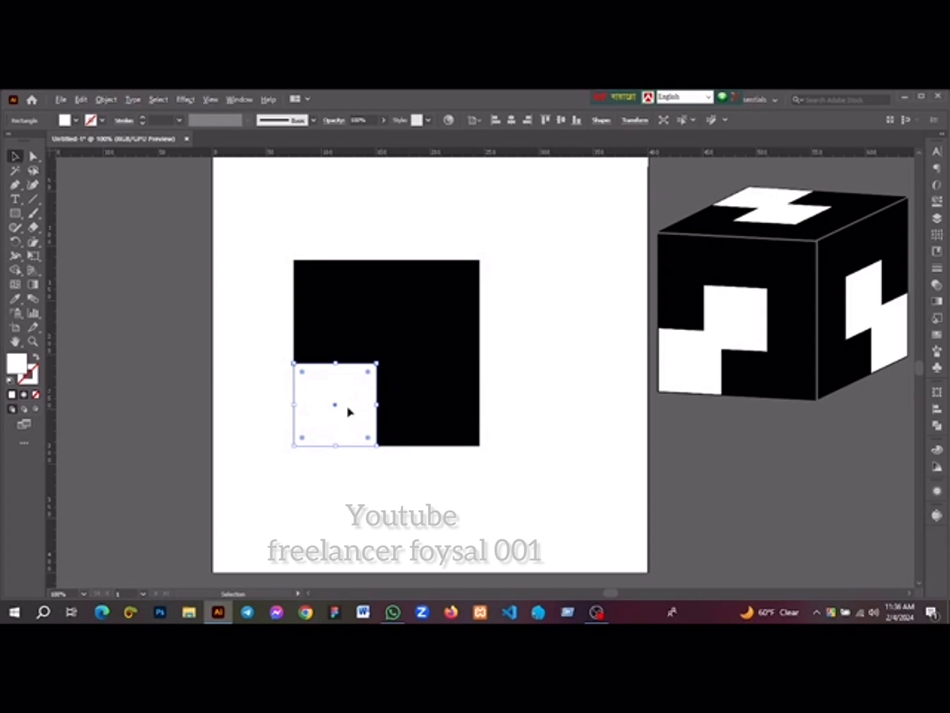
drag(348, 412, 410, 350)
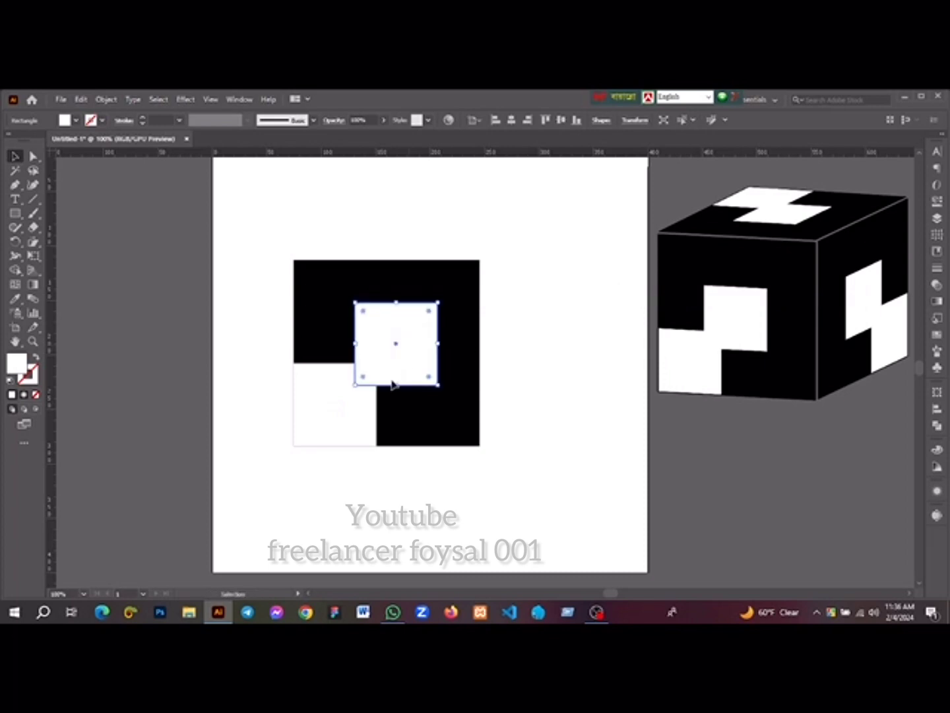
Scale both white squares down slightly together and nudge them toward the black square's lower-left corner, leaving a thin black margin
shift+click(365, 419)
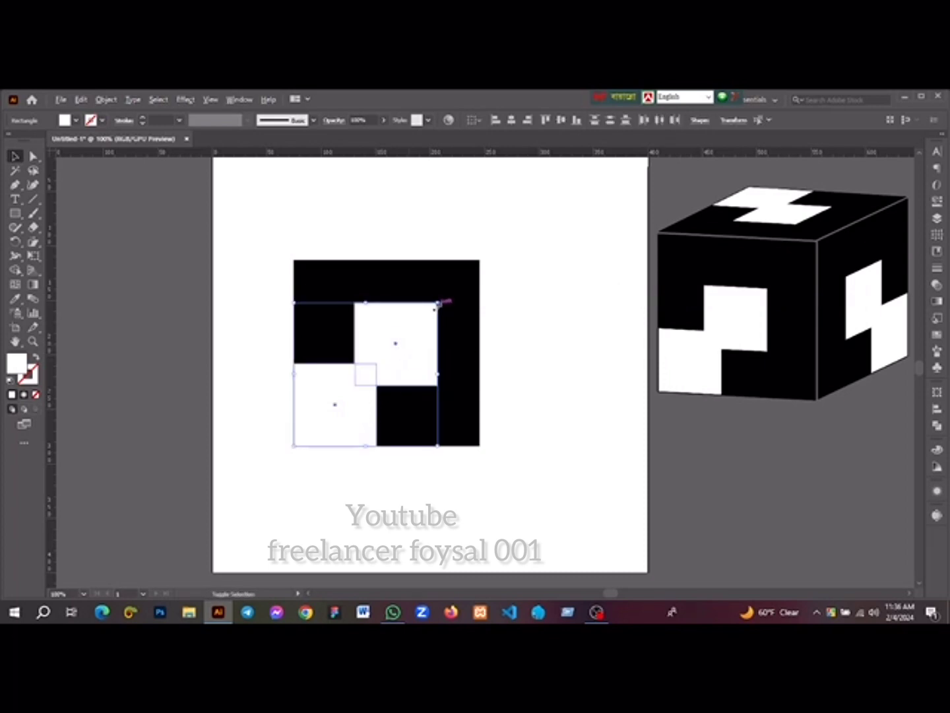
drag(437, 304, 431, 310)
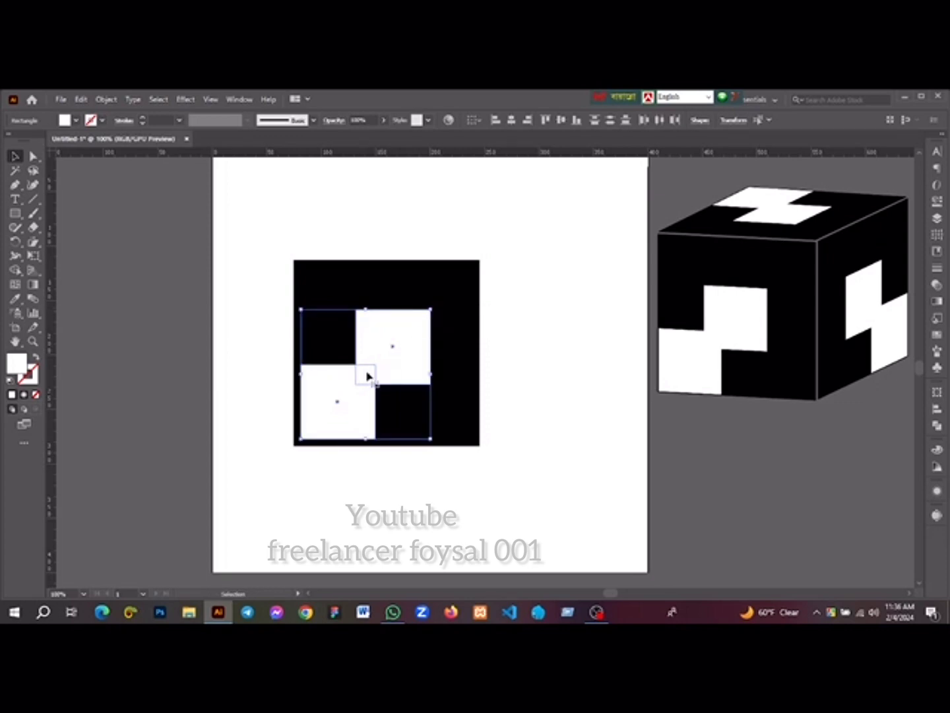
key(Left)
key(Left)
key(Down)
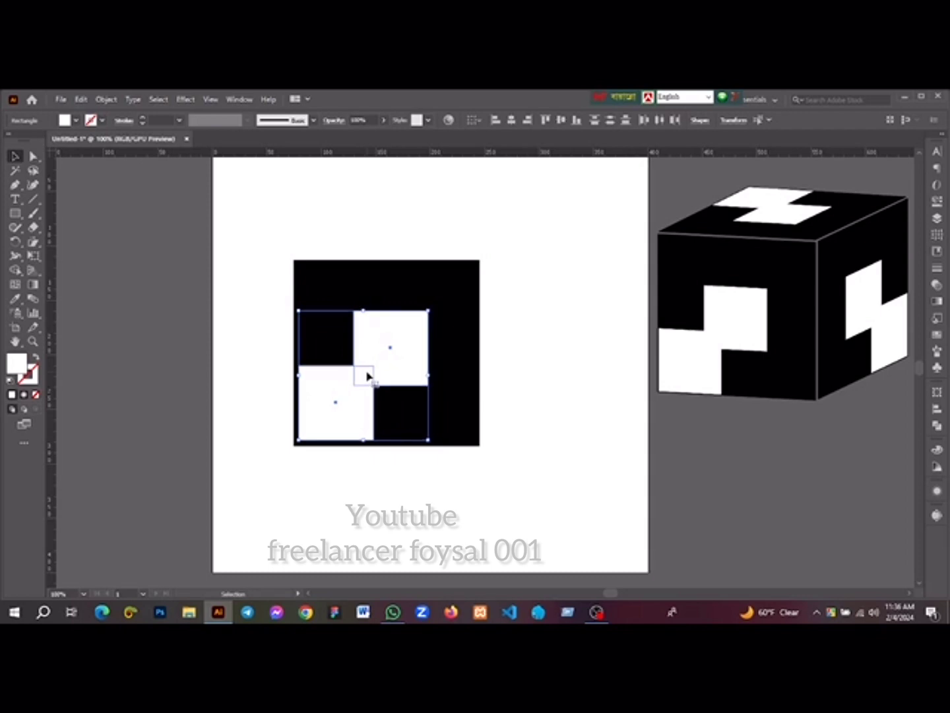
key(Left)
key(Down)
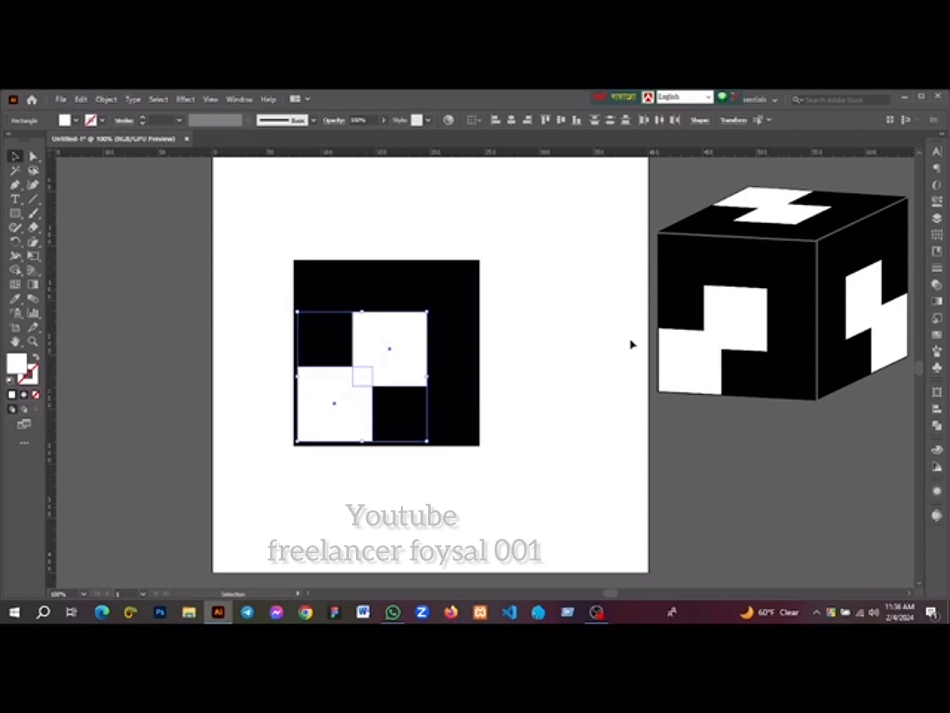
Unite the two white squares into one shape and group it with the black square
click(936, 425)
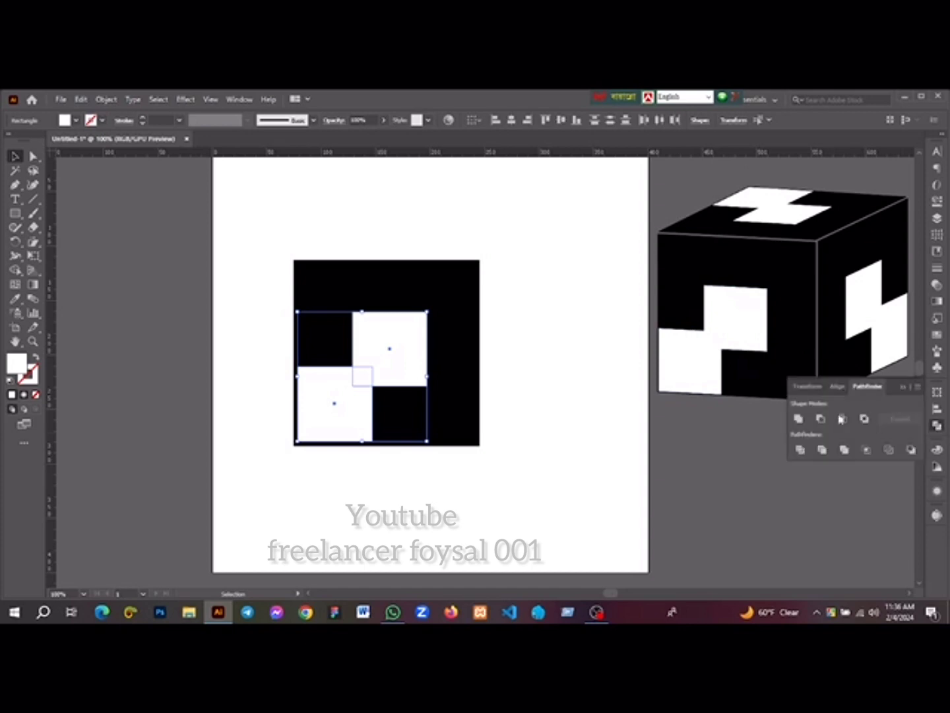
click(799, 419)
click(520, 447)
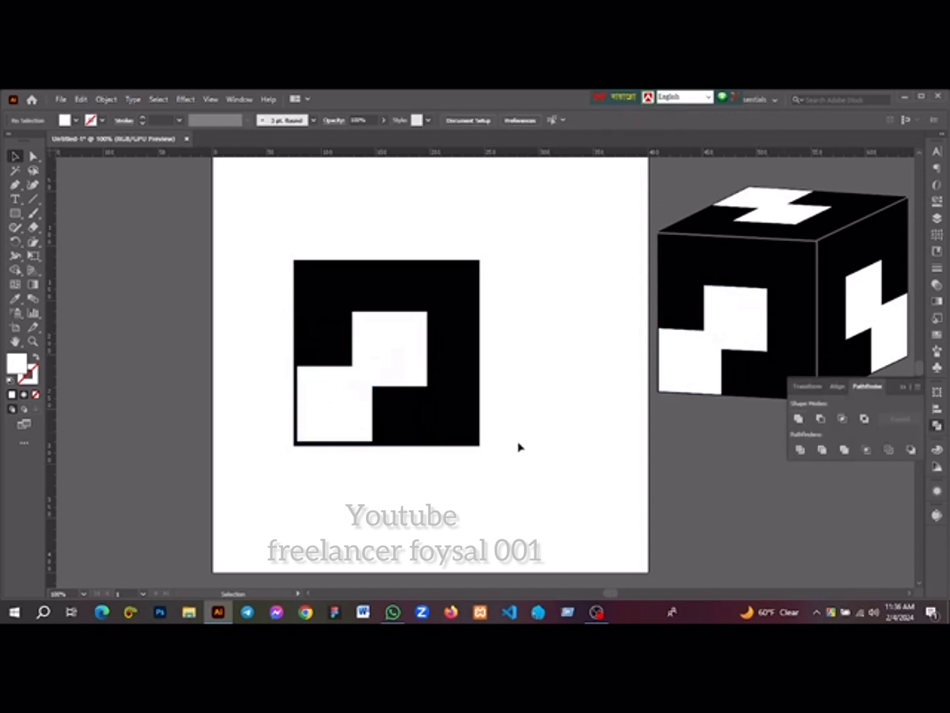
drag(208, 229, 500, 494)
right_click(414, 342)
click(452, 411)
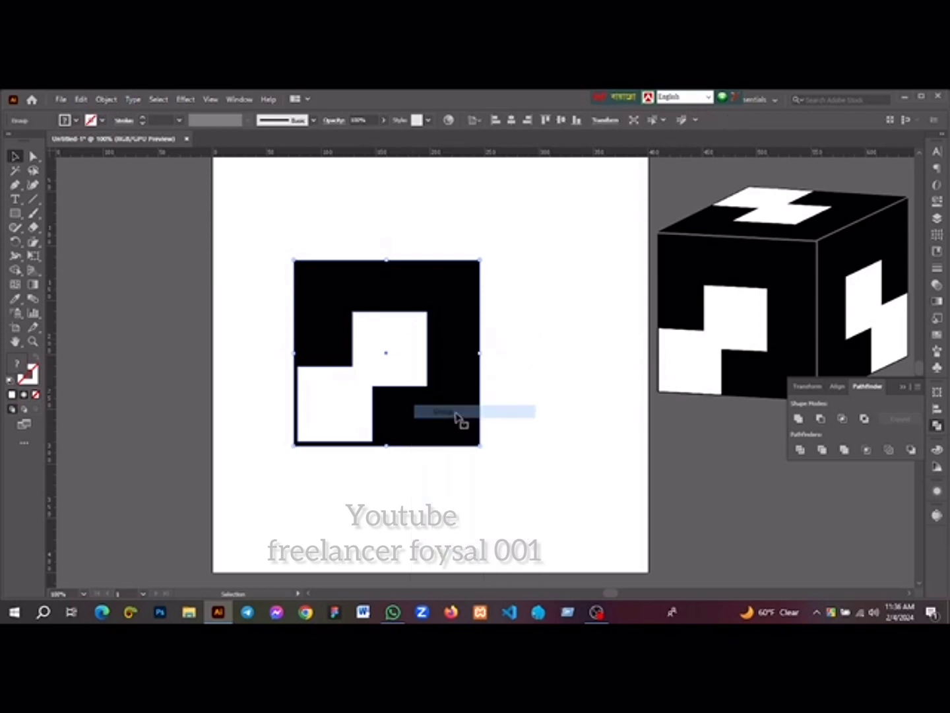
Scale the grouped tile down proportionally and move it to the artboard's upper-left corner
scroll(456, 418, down, 2)
scroll(414, 419, up, 2)
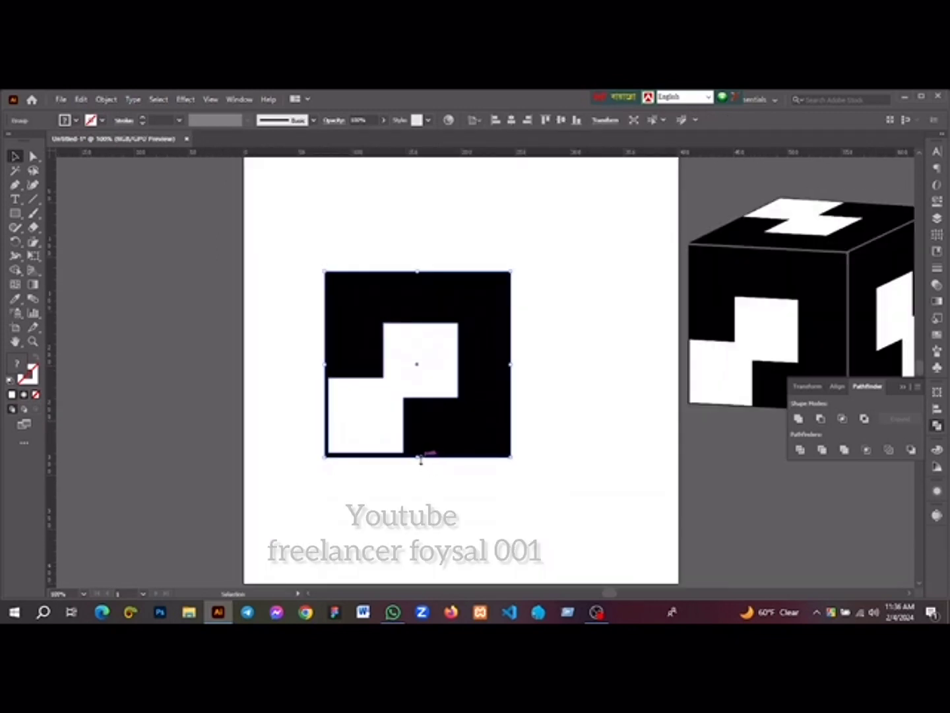
drag(422, 456, 361, 303)
scroll(435, 396, up, 1)
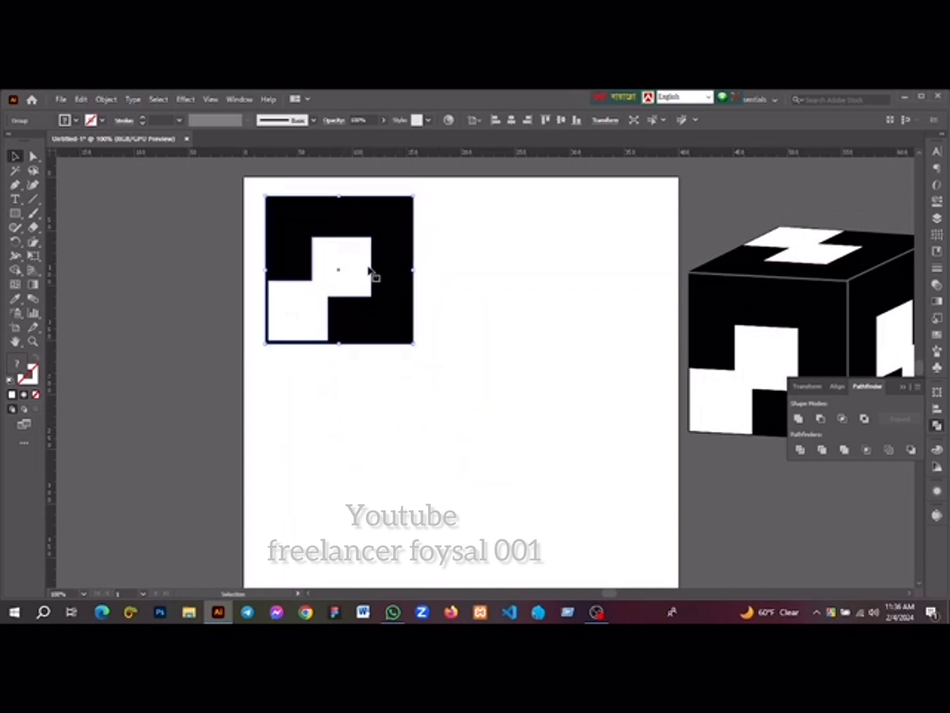
Duplicate the tile twice to form a horizontal row of three, and move the reference cube farther right of the artboard
drag(352, 269, 505, 274)
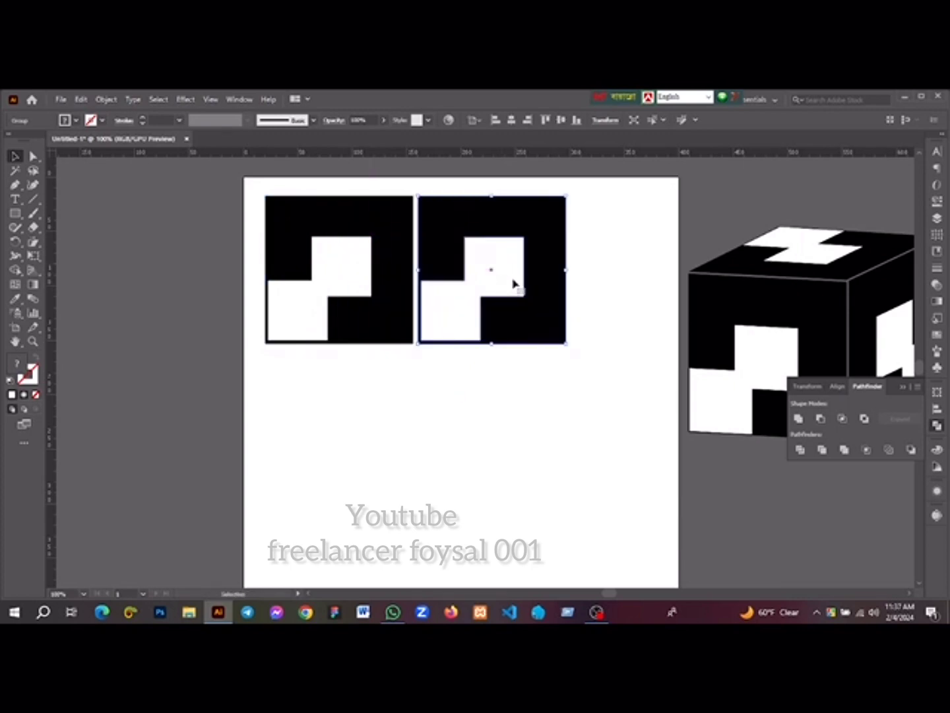
scroll(506, 282, right, 3)
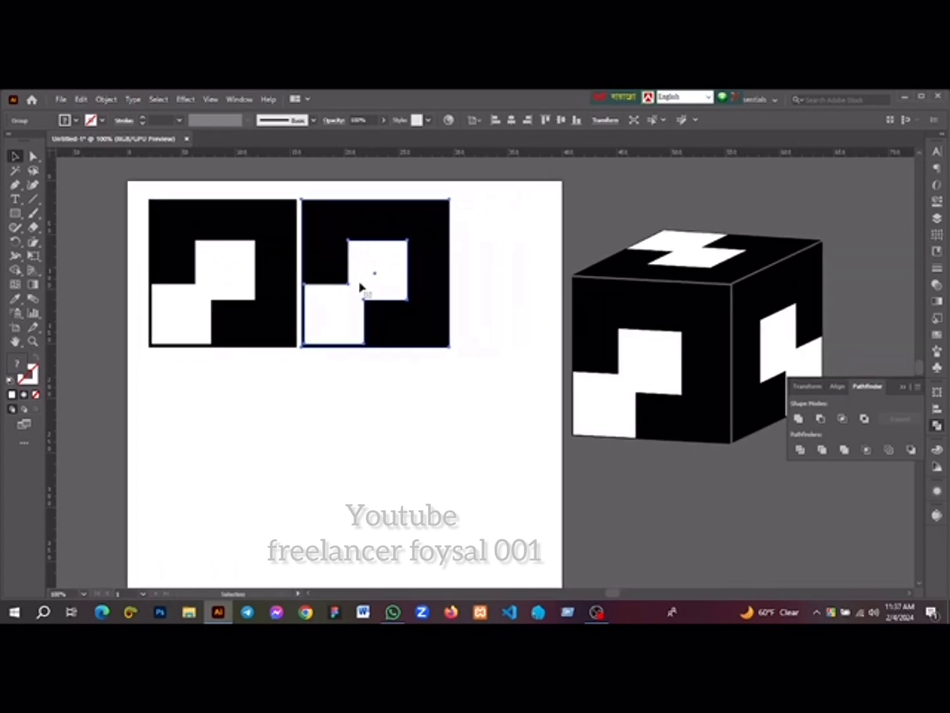
drag(362, 282, 513, 282)
drag(604, 309, 791, 267)
click(558, 384)
Scale the three tiles down together and place the row within the width of the artboard
scroll(538, 371, left, 3)
drag(159, 210, 615, 344)
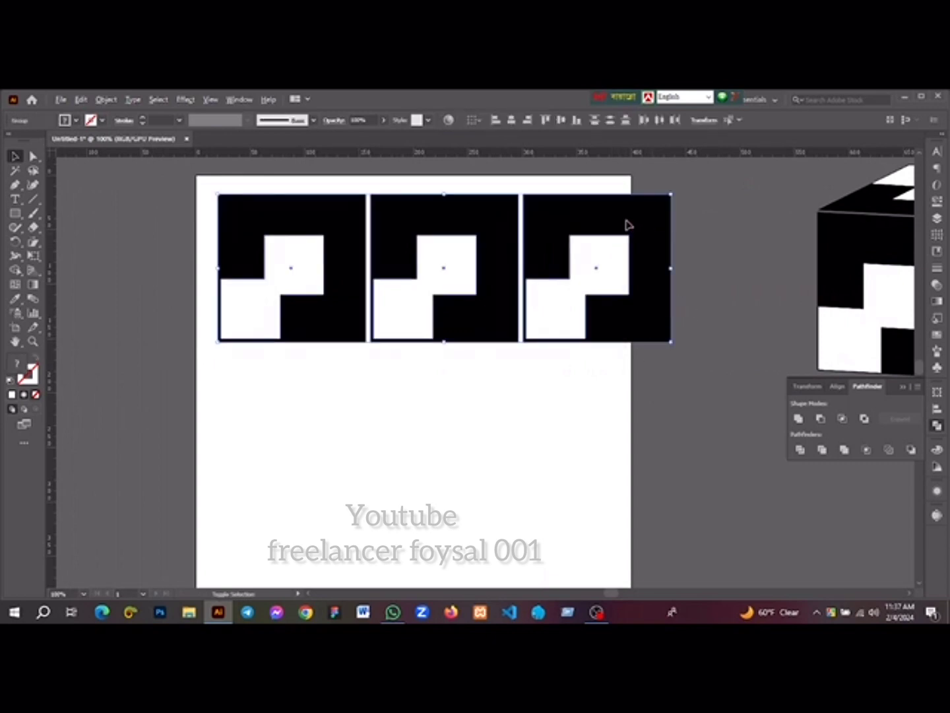
drag(671, 268, 618, 267)
drag(510, 284, 486, 286)
click(408, 458)
Reflect the middle tile across the vertical axis
click(430, 297)
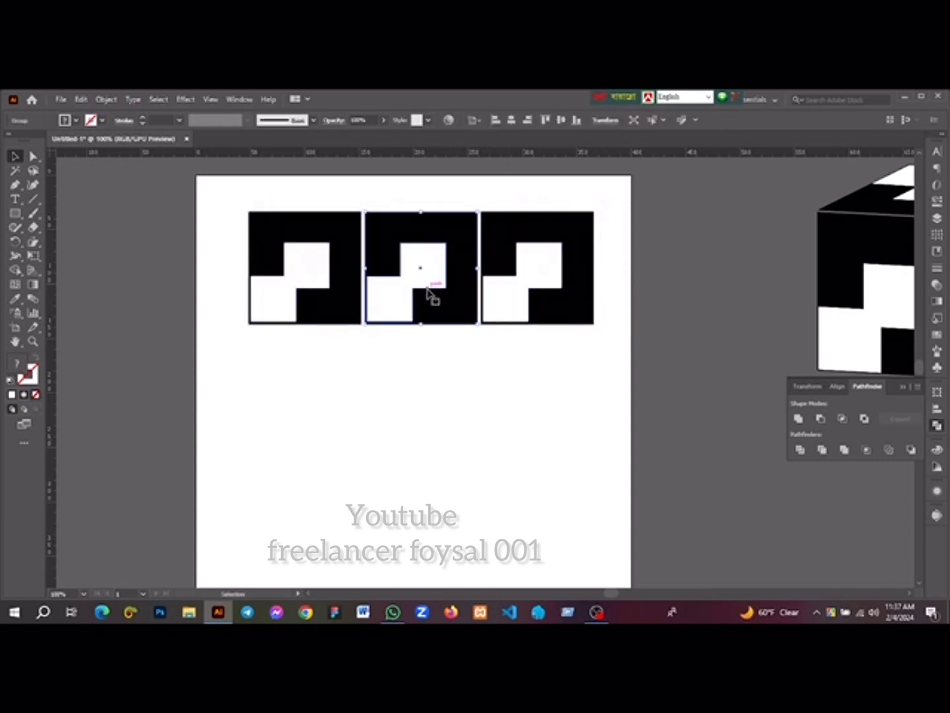
right_click(428, 289)
mouse_move(466, 424)
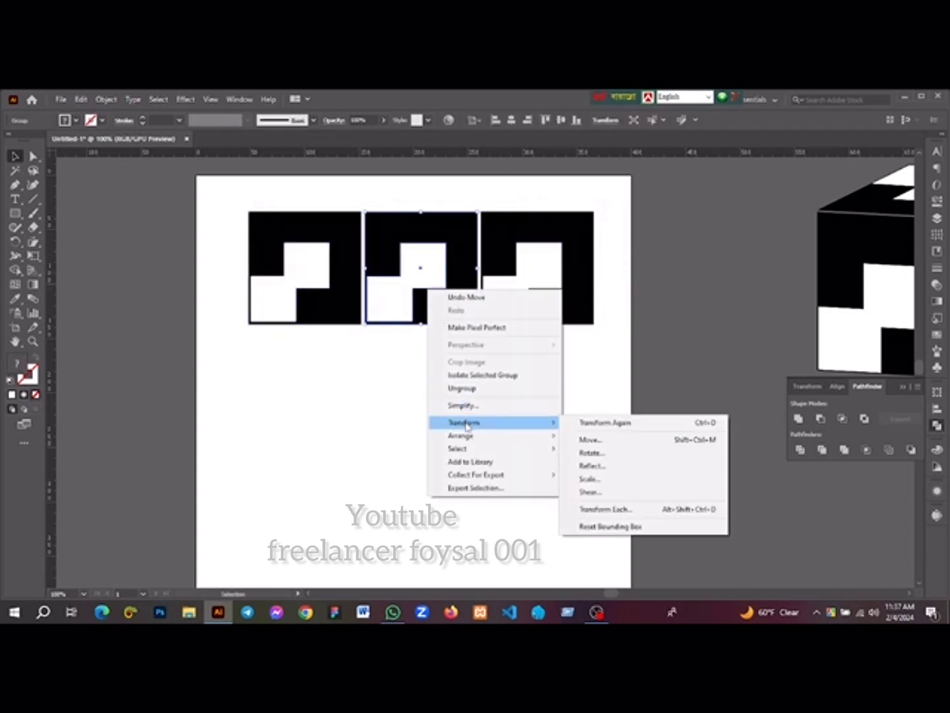
click(591, 466)
click(819, 290)
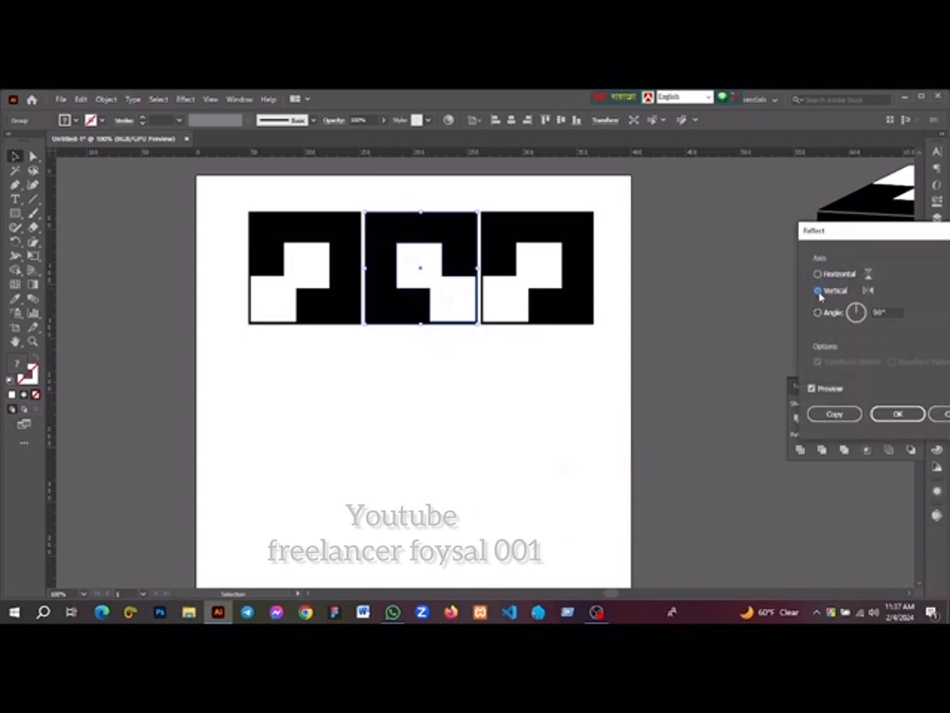
click(875, 414)
Reflect the rightmost tile across the horizontal axis
click(540, 268)
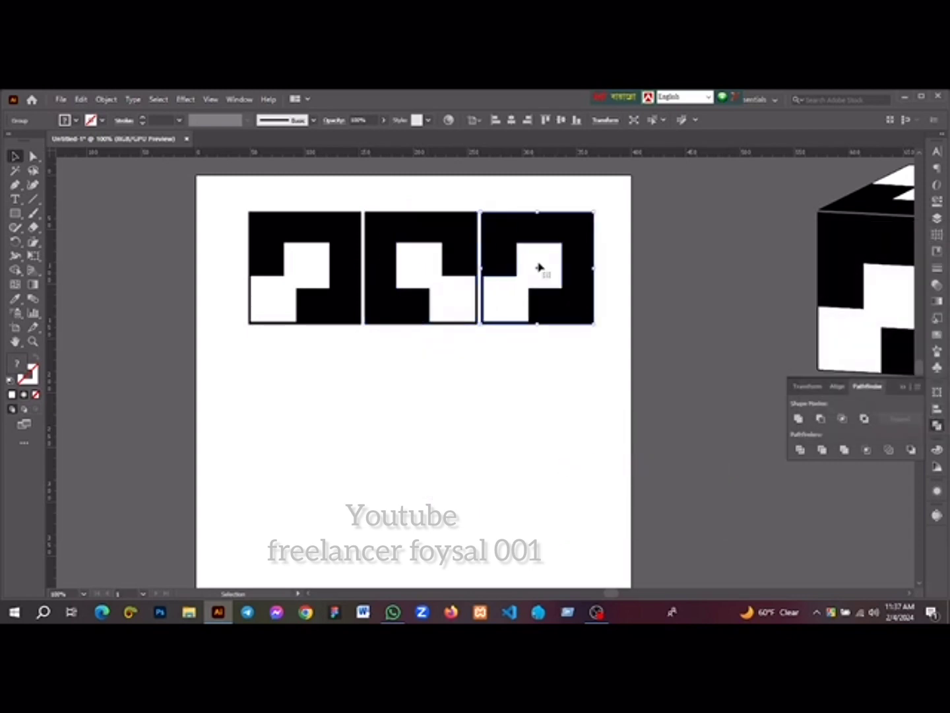
right_click(538, 265)
mouse_move(598, 396)
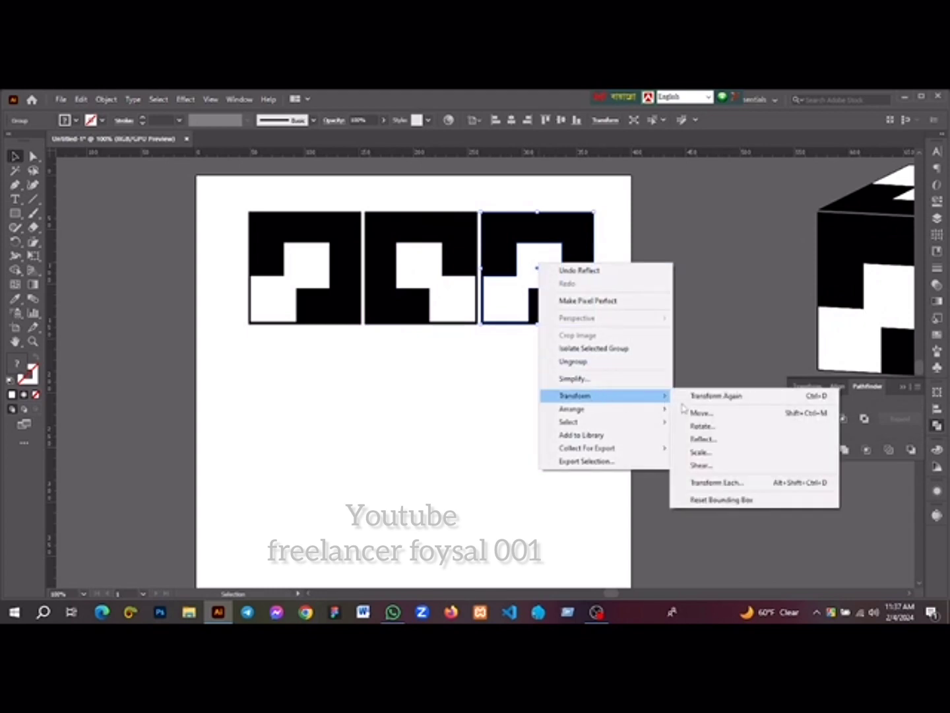
click(705, 439)
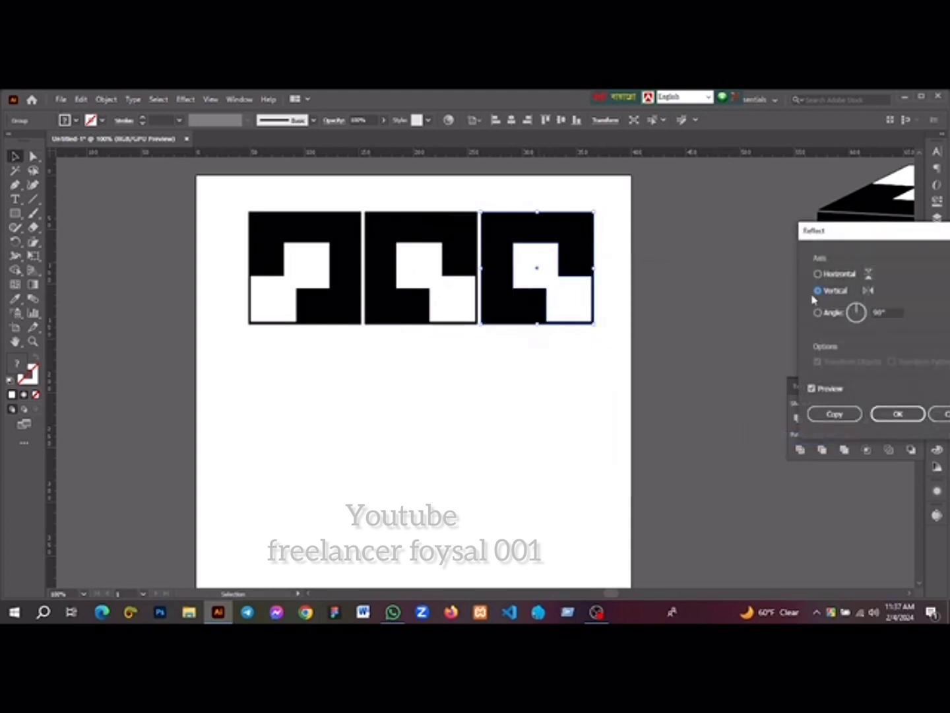
click(818, 274)
click(897, 413)
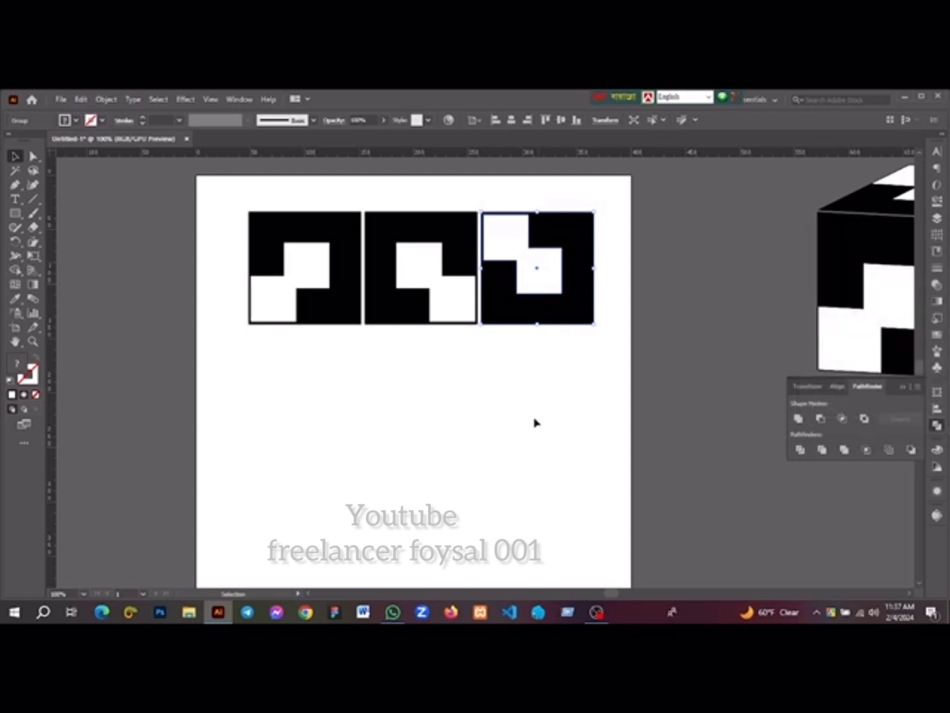
click(500, 393)
Draw a square in the empty area below the tile row, fill it yellow, and keep it selected with the Selection tool
drag(500, 393, 475, 381)
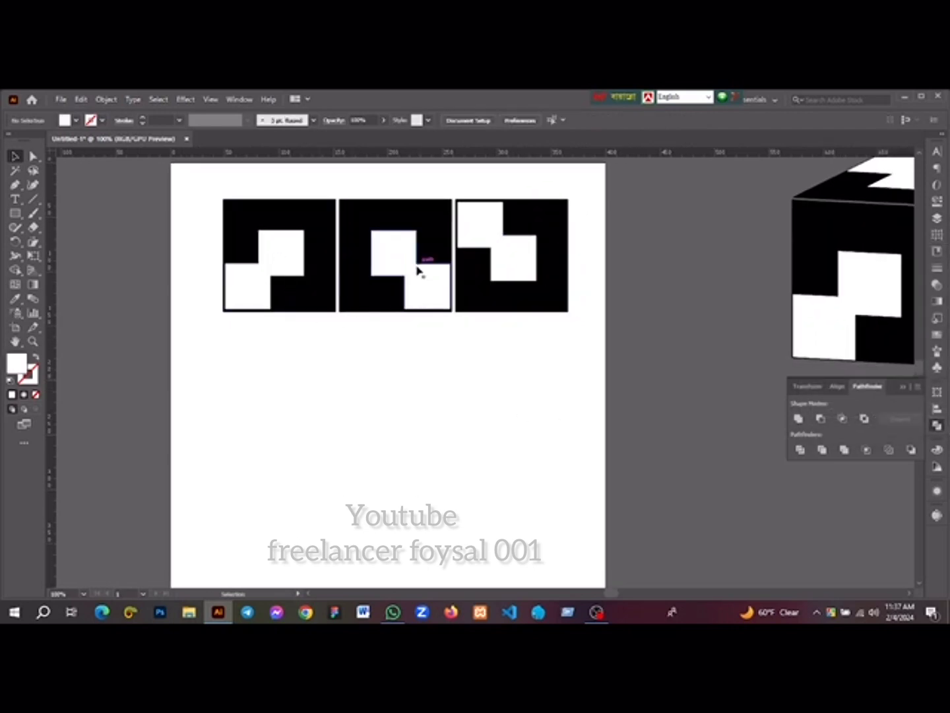
scroll(420, 314, down, 2)
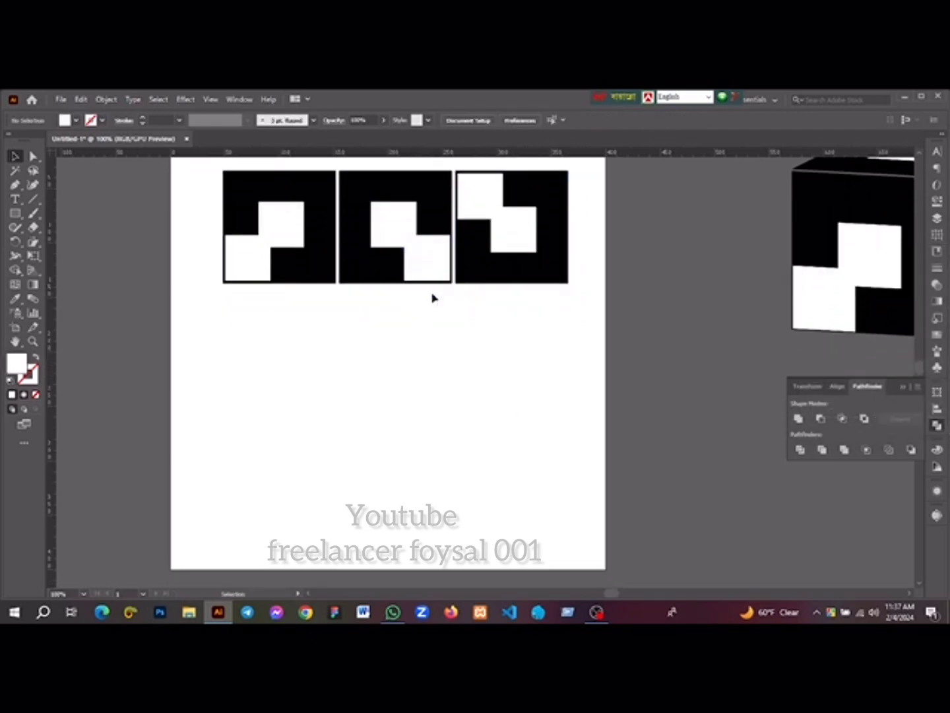
drag(397, 358, 422, 350)
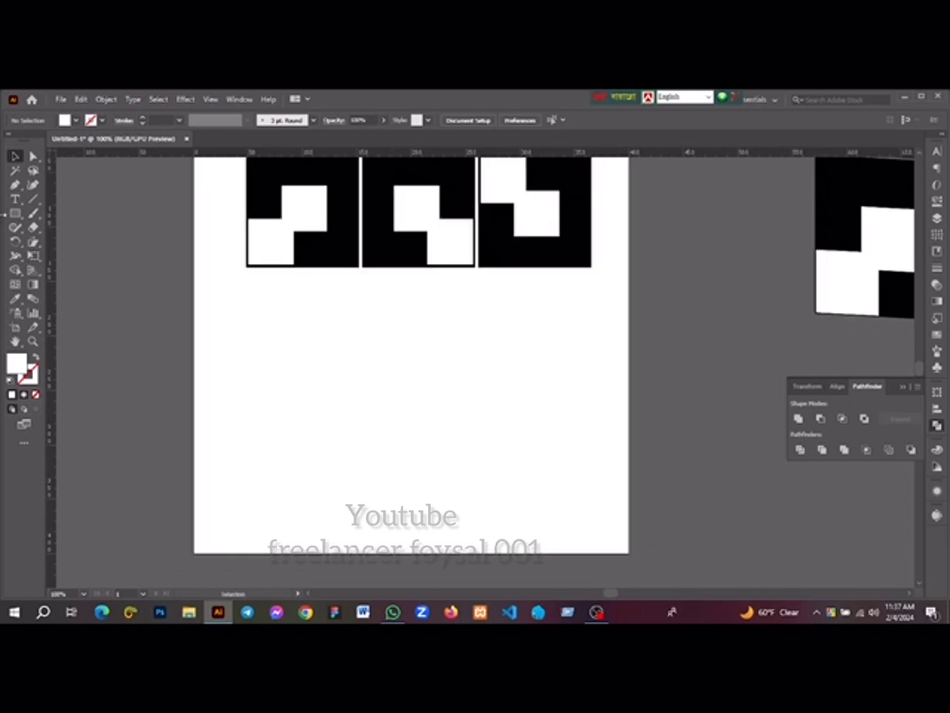
click(16, 213)
drag(336, 347, 460, 472)
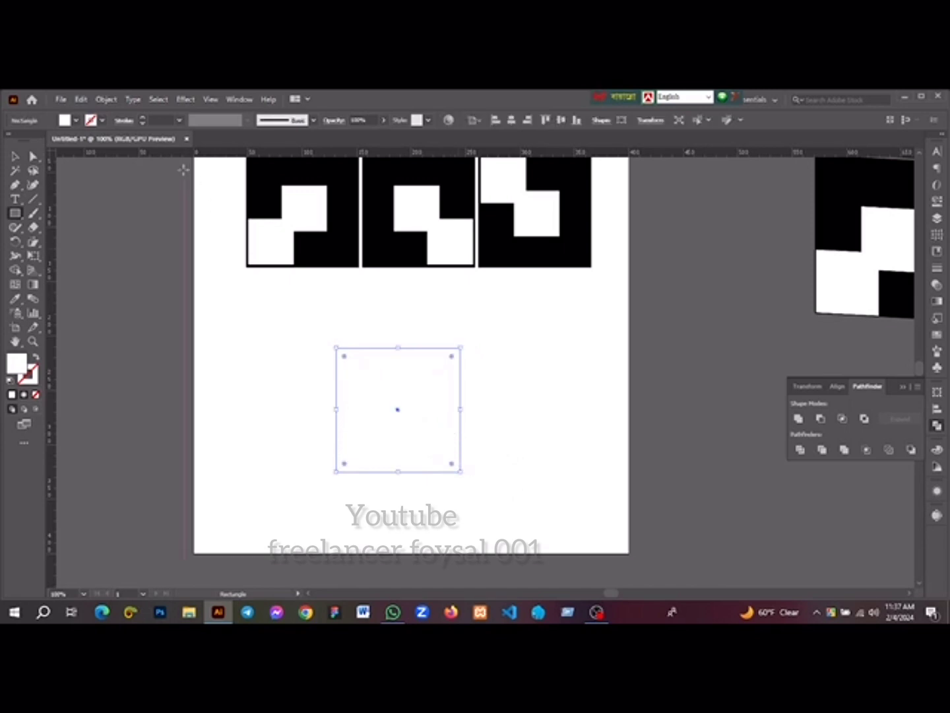
click(76, 120)
click(51, 141)
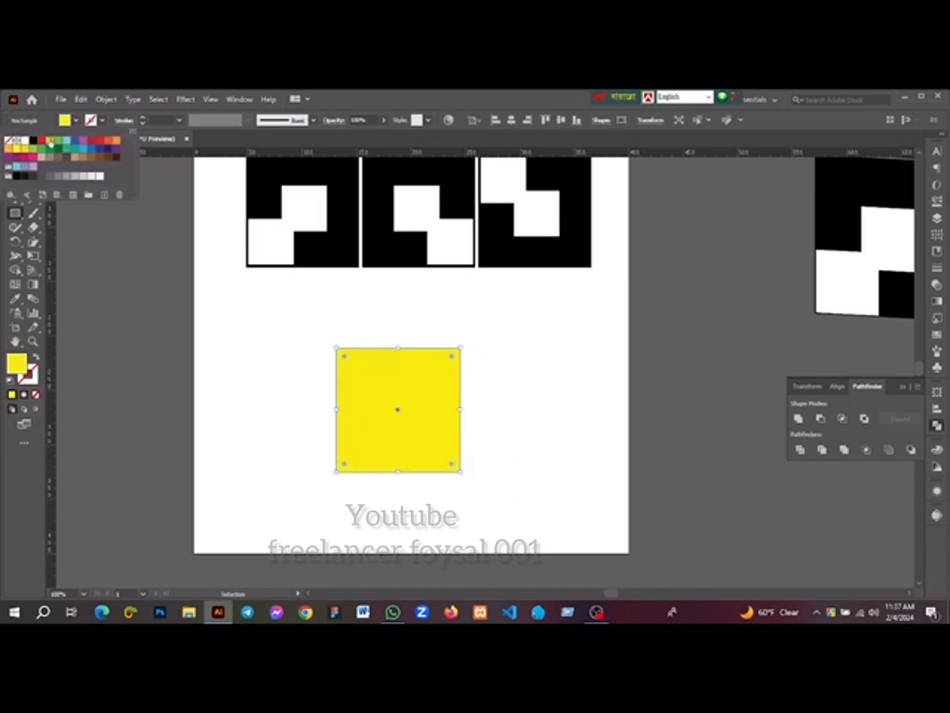
click(76, 120)
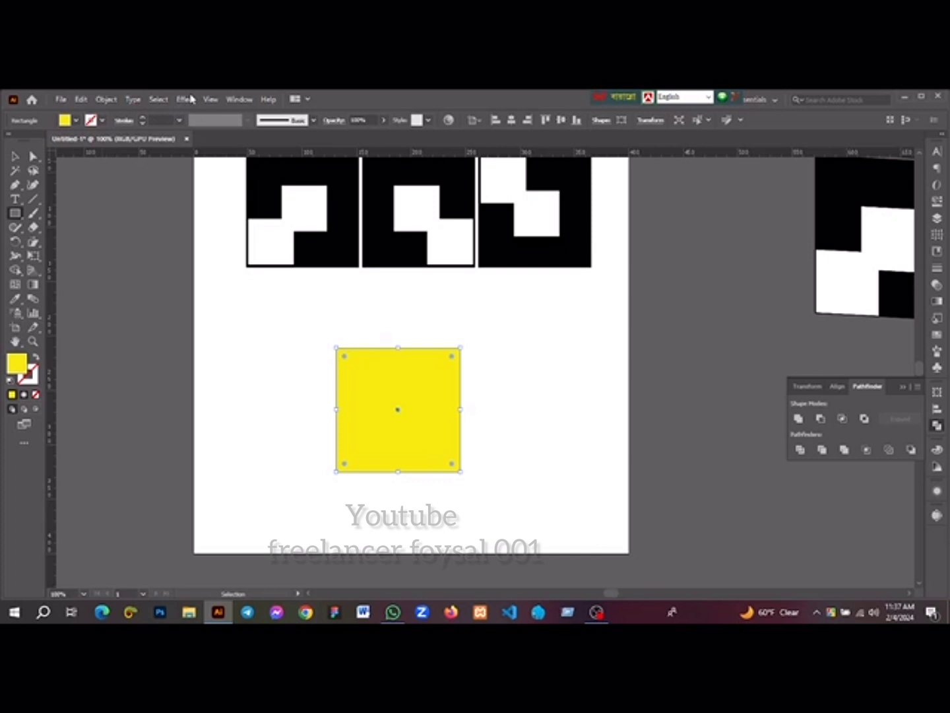
key(v)
click(193, 339)
click(386, 405)
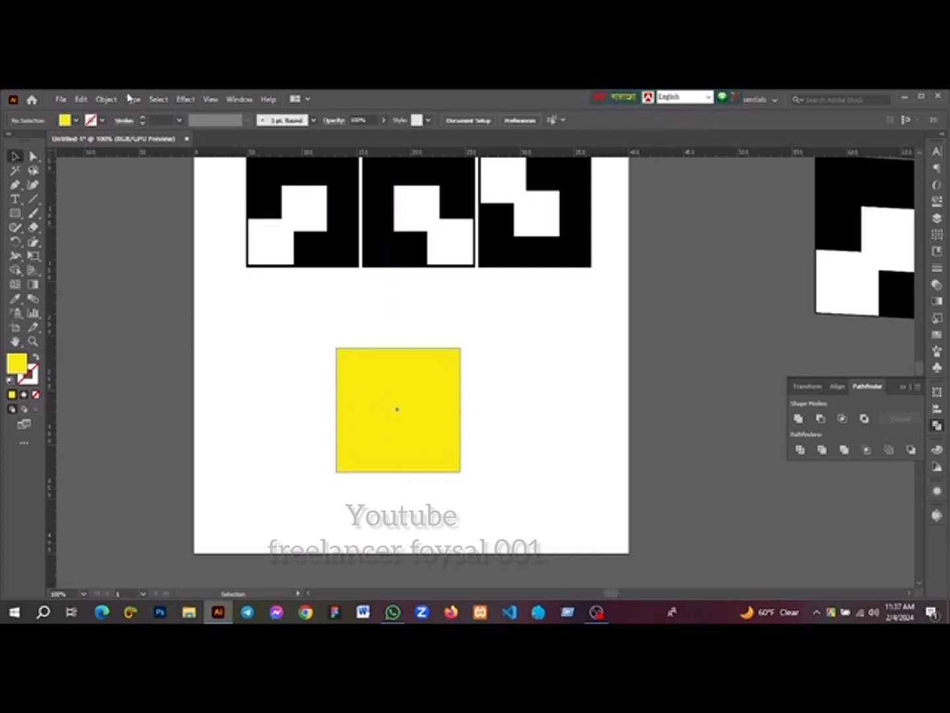
Apply a 3D Extrude & Bevel effect to the yellow square and set its rotation around the X axis to 0°
click(187, 100)
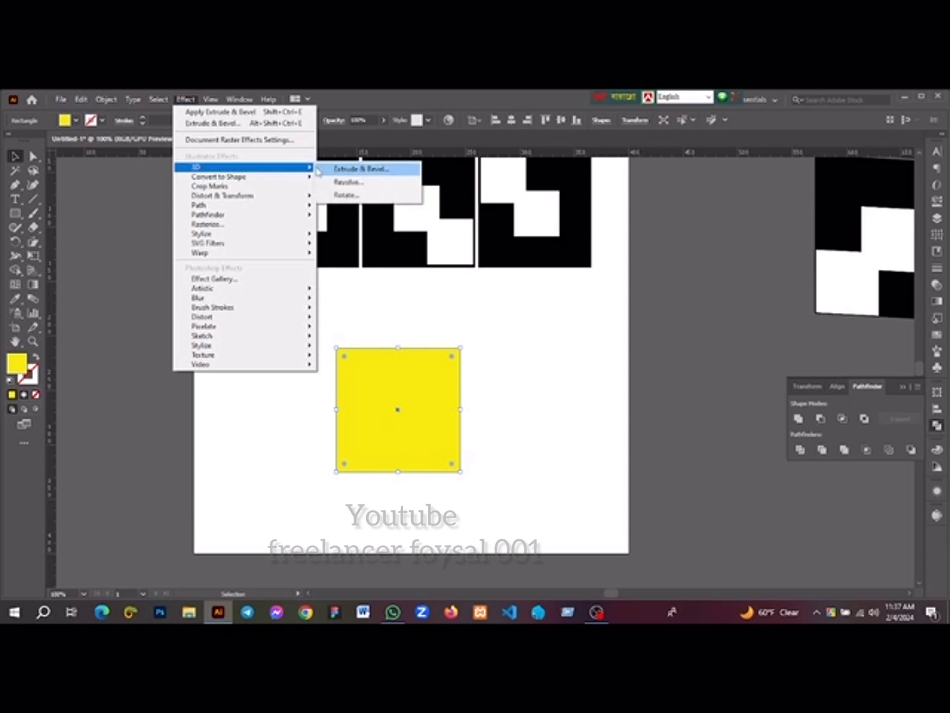
click(190, 100)
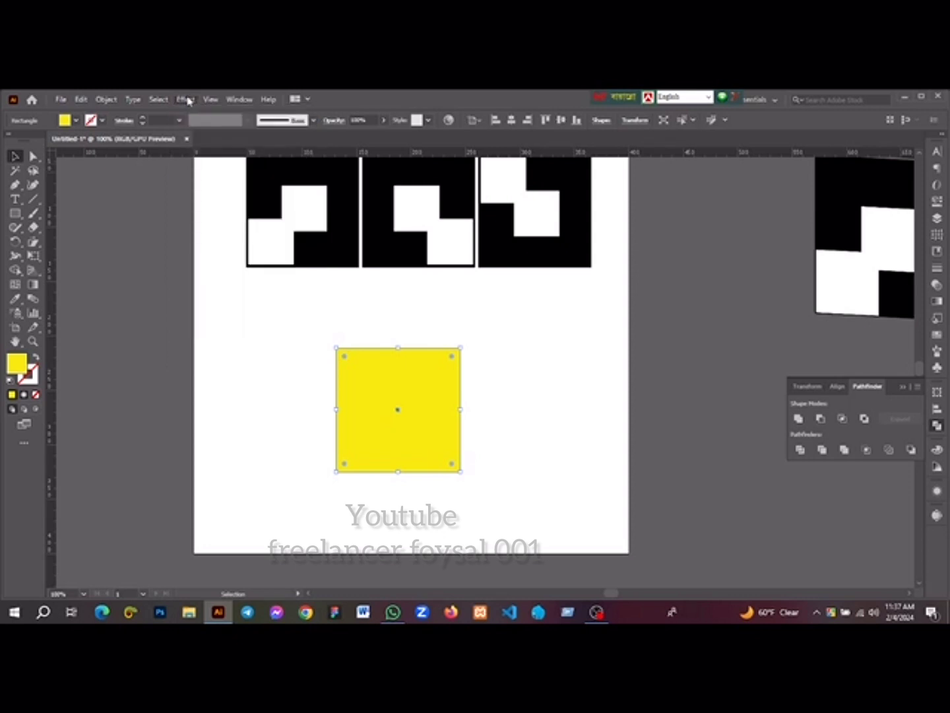
click(186, 99)
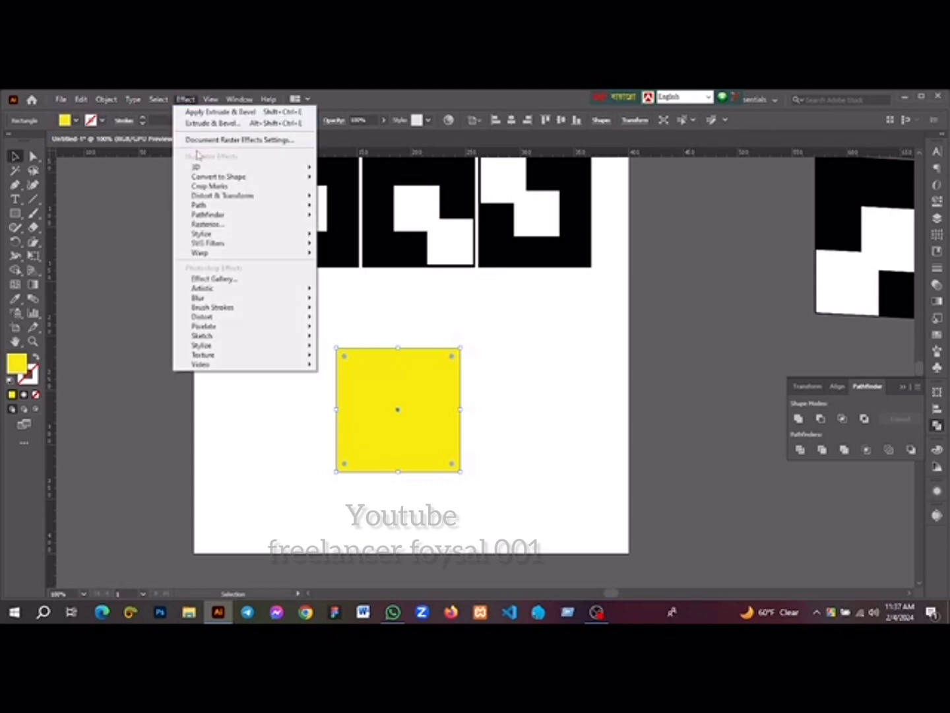
mouse_move(214, 171)
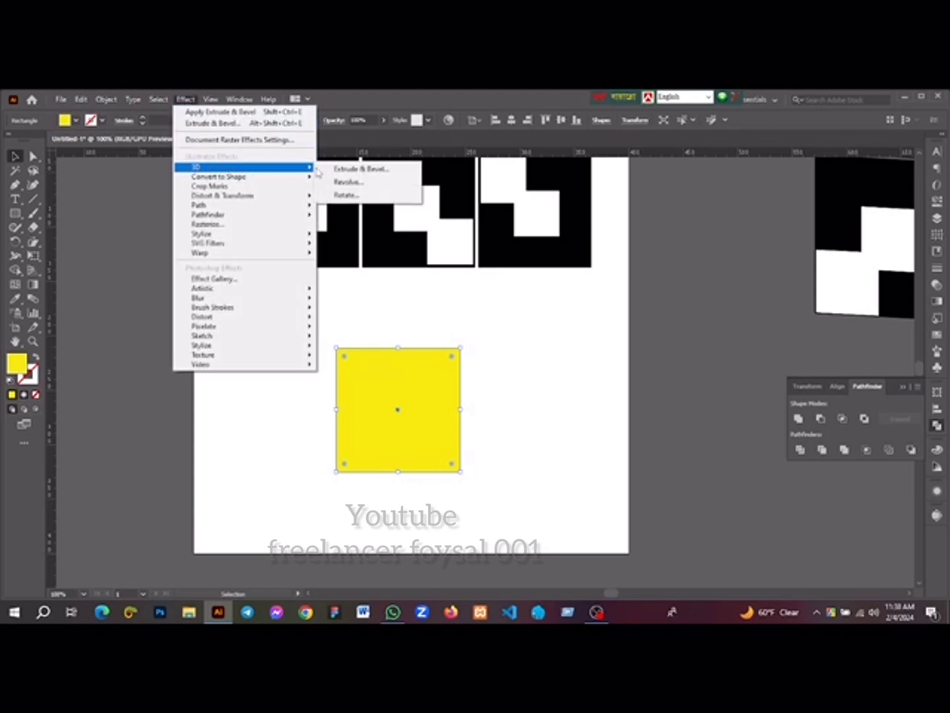
click(335, 171)
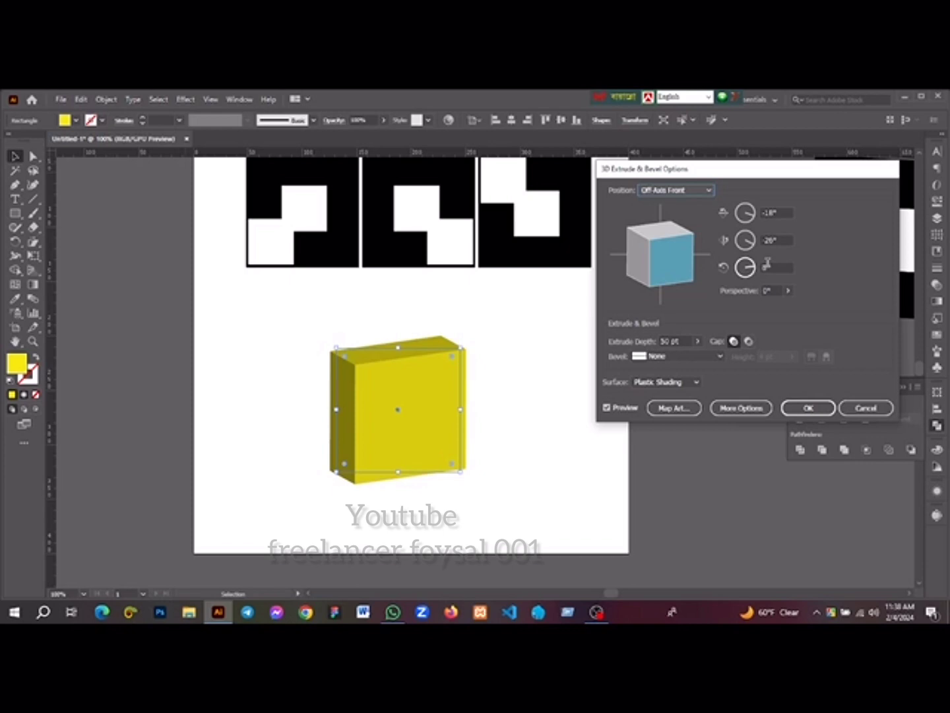
click(769, 212)
double_click(769, 212)
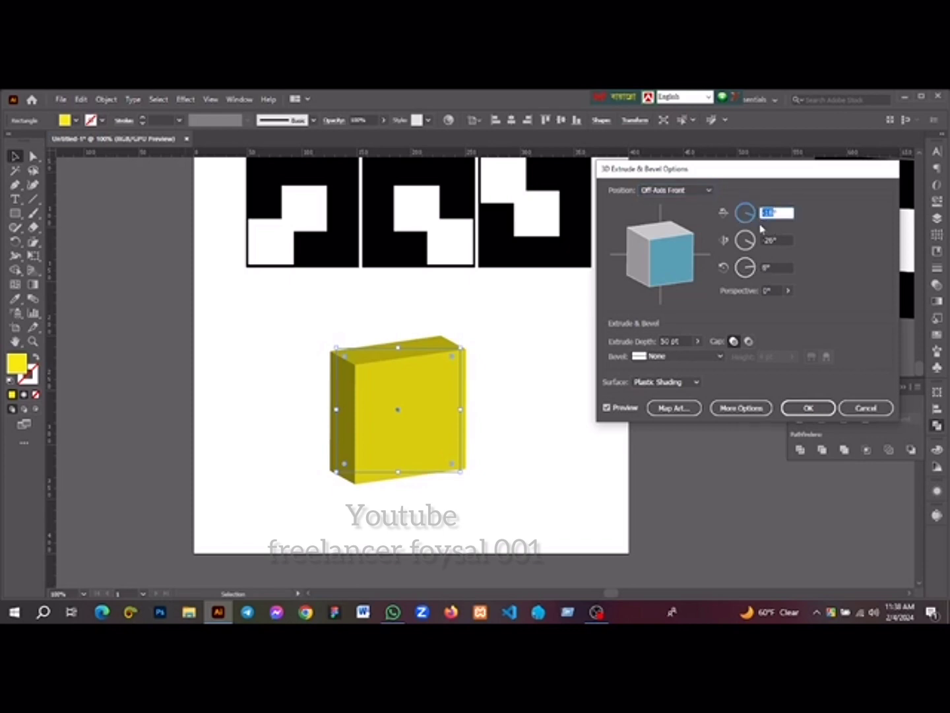
text(0)
click(772, 241)
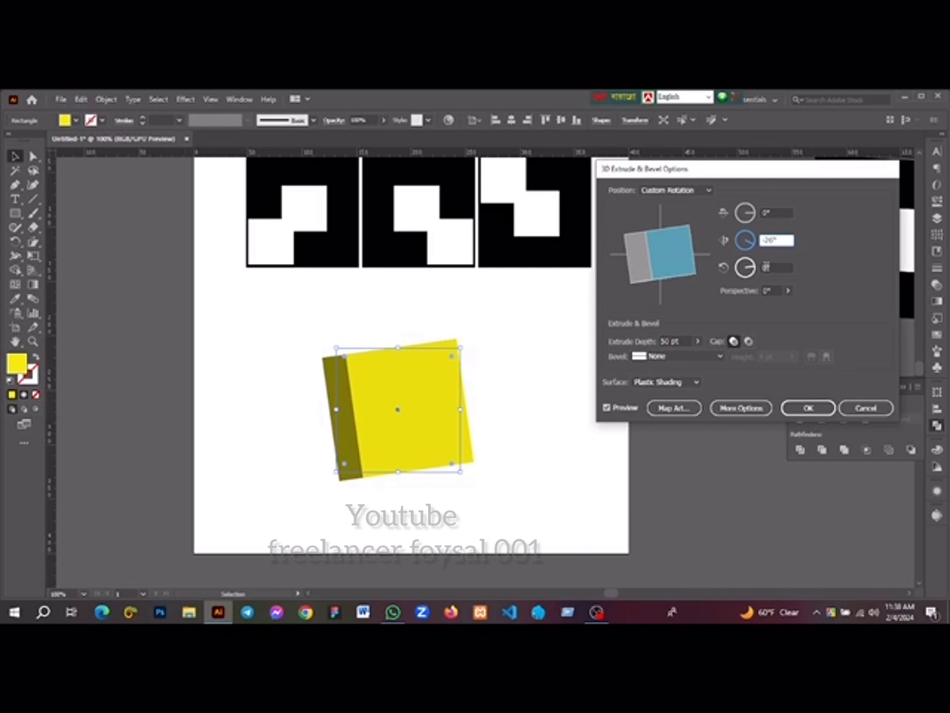
Set the extruded square's rotation around the Z axis to 0°
click(765, 266)
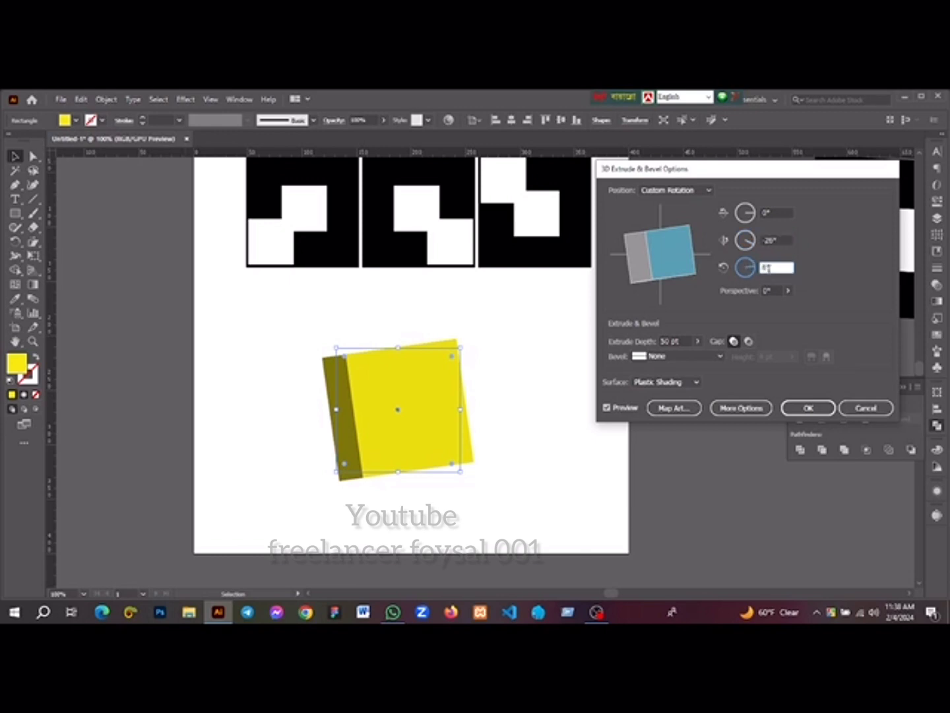
key(Down)
key(Down)
key(Down)
key(Down)
key(Down)
key(Down)
key(Down)
key(Down)
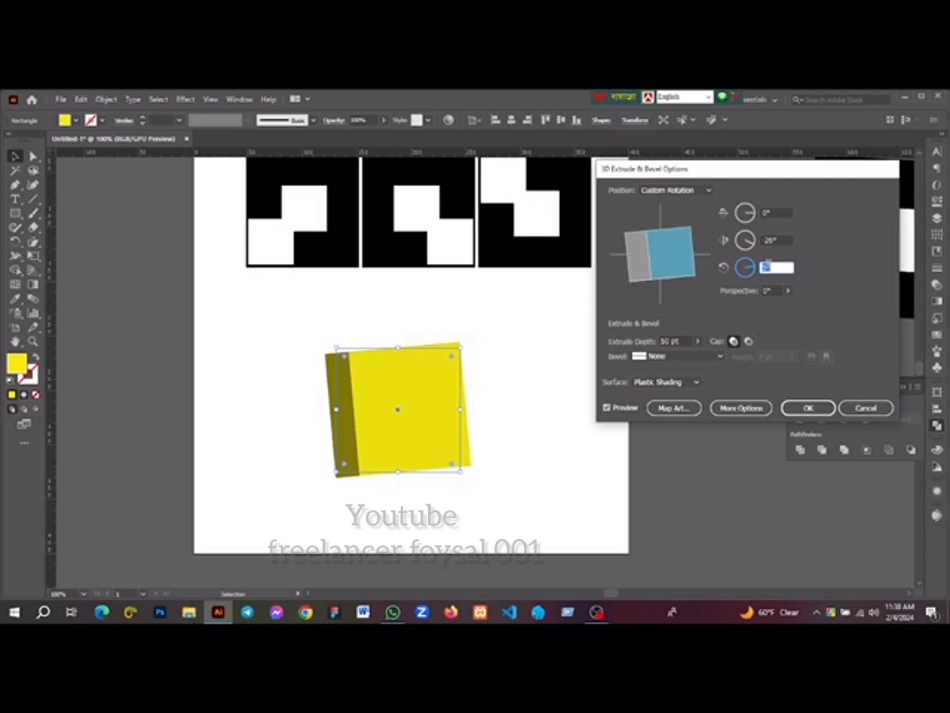
key(Down)
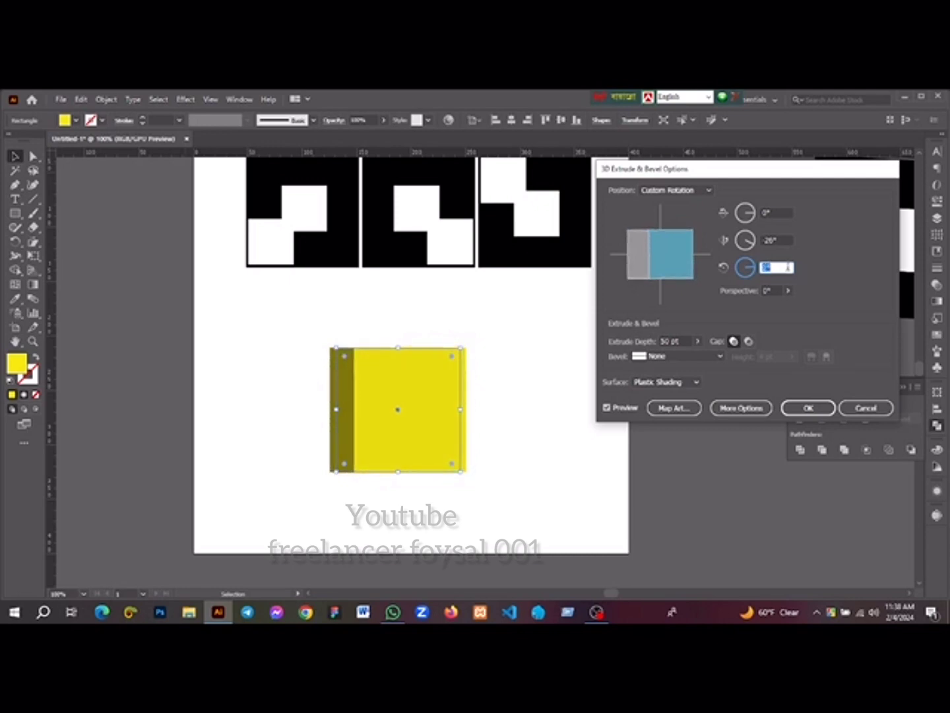
Turn the extruded square around the Y axis to 26° so its opposite side face shows
click(772, 240)
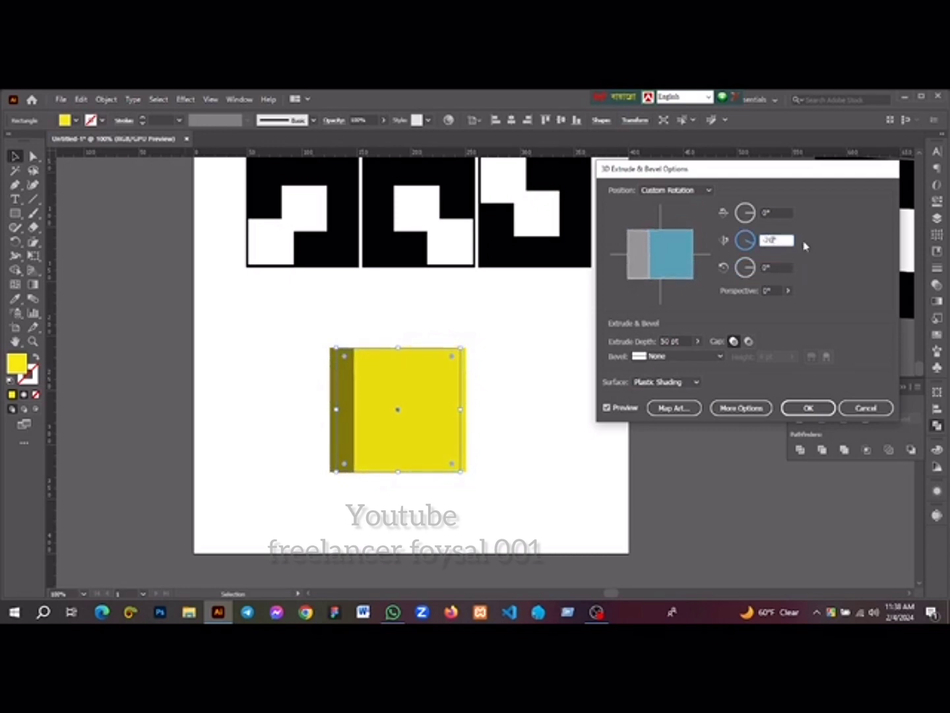
key(Up)
key(Up)
key(Up)
key(Up)
key(Up)
key(Up)
key(Up)
key(Up)
key(Up)
key(Up)
key(Up)
key(Up)
key(Up)
key(Up)
key(Up)
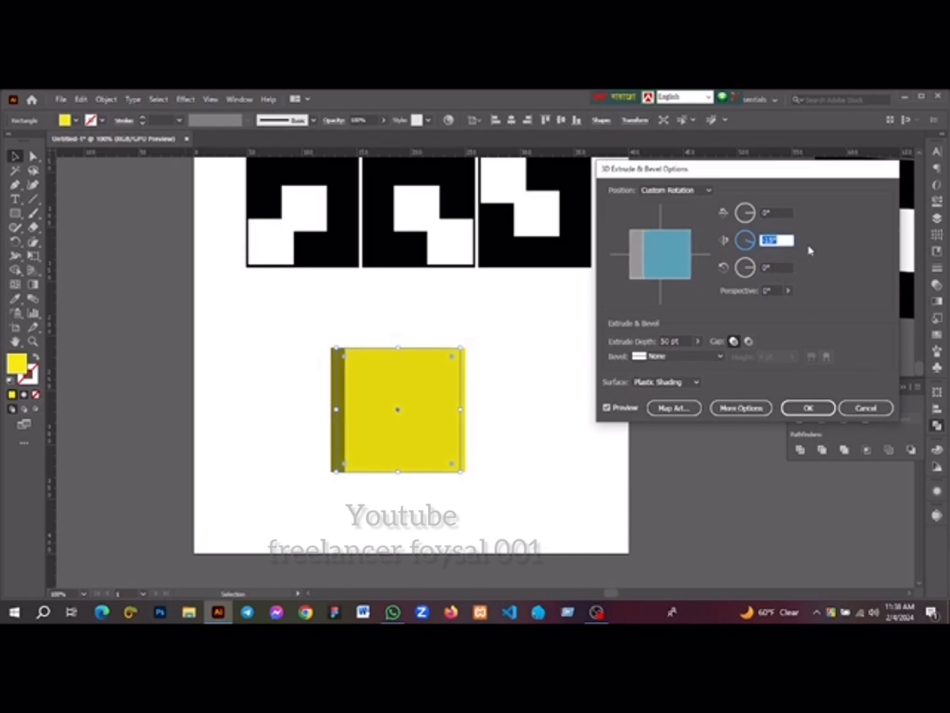
key(Up)
key(Up)
key(Up)
key(Up)
key(Up)
key(Up)
key(Up)
key(Up)
key(Up)
key(Up)
key(Up)
key(Up)
key(Up)
key(Up)
key(Up)
key(Up)
key(Up)
key(Up)
key(Up)
key(Up)
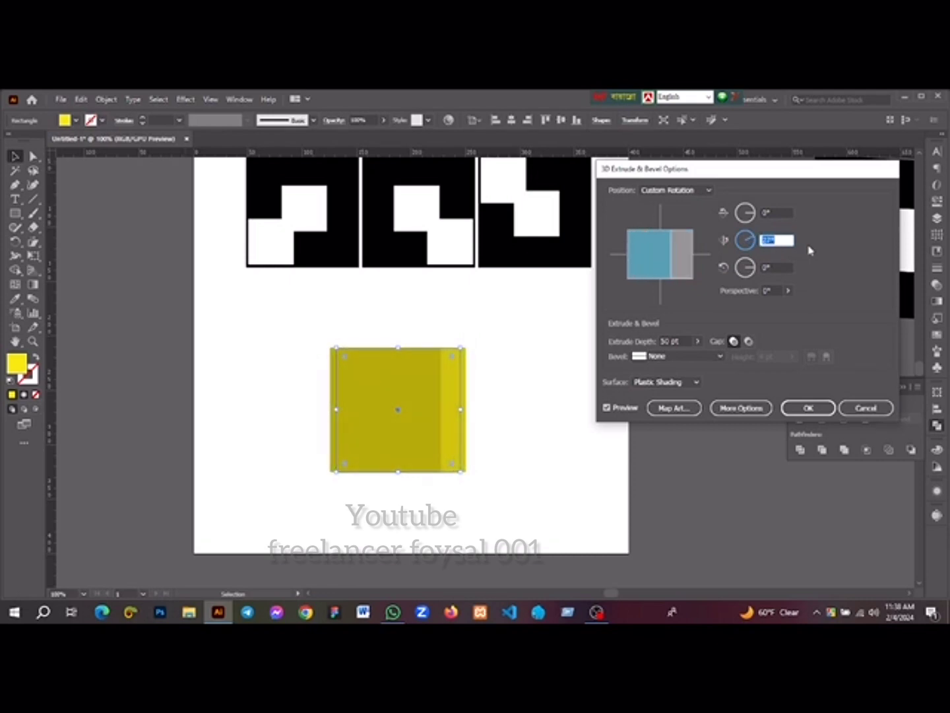
key(Up)
key(Up)
key(Up)
key(Up)
key(Up)
key(Up)
key(Up)
key(Up)
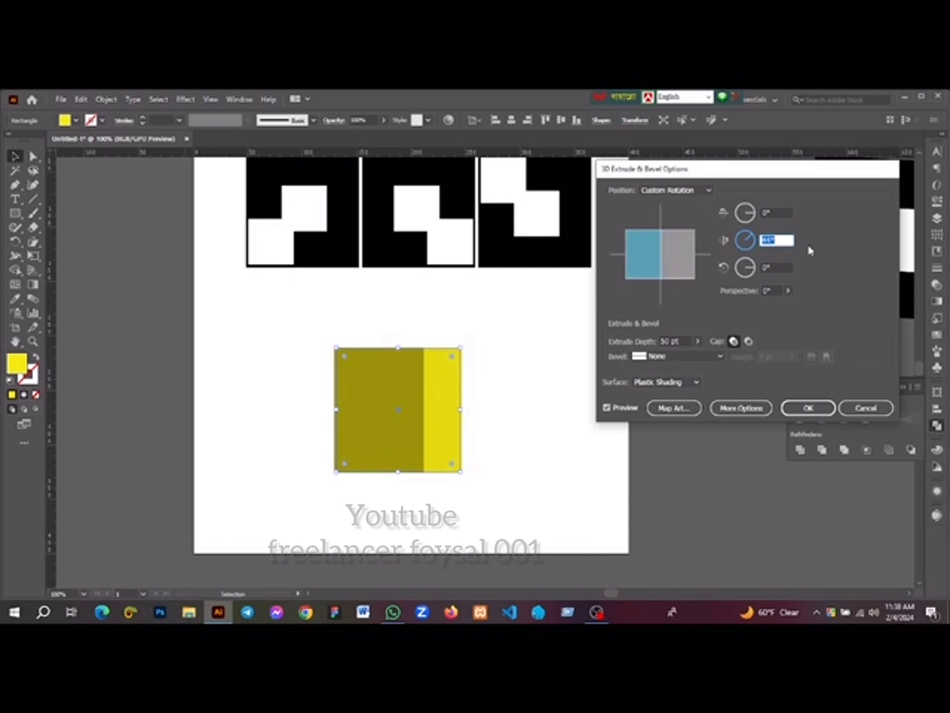
key(Down)
key(Down)
key(Down)
key(Down)
key(Down)
key(Down)
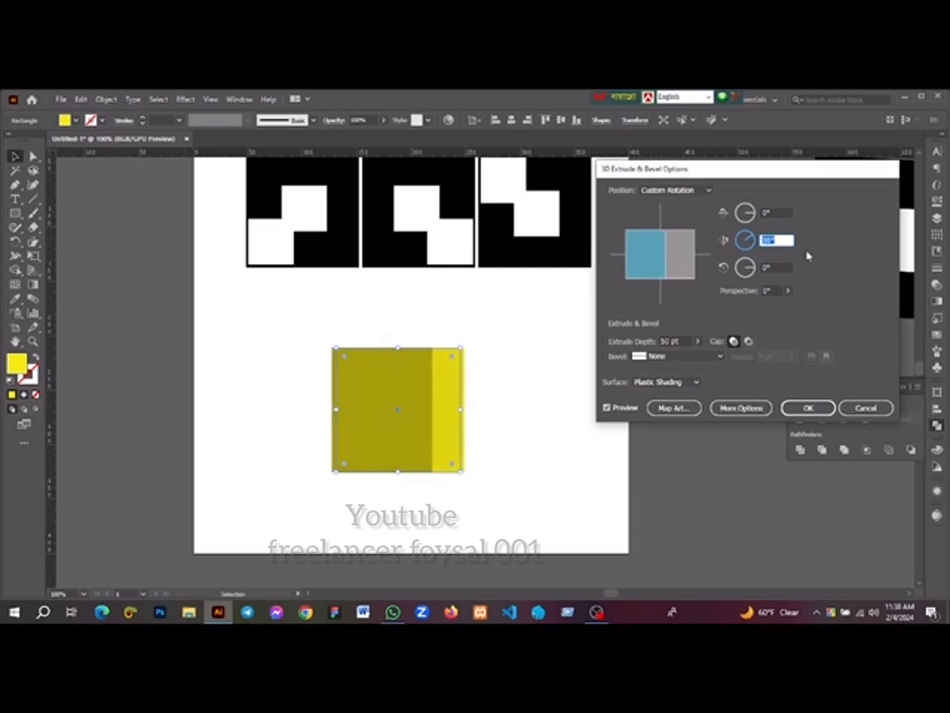
key(Down)
key(Down)
key(Down)
key(Down)
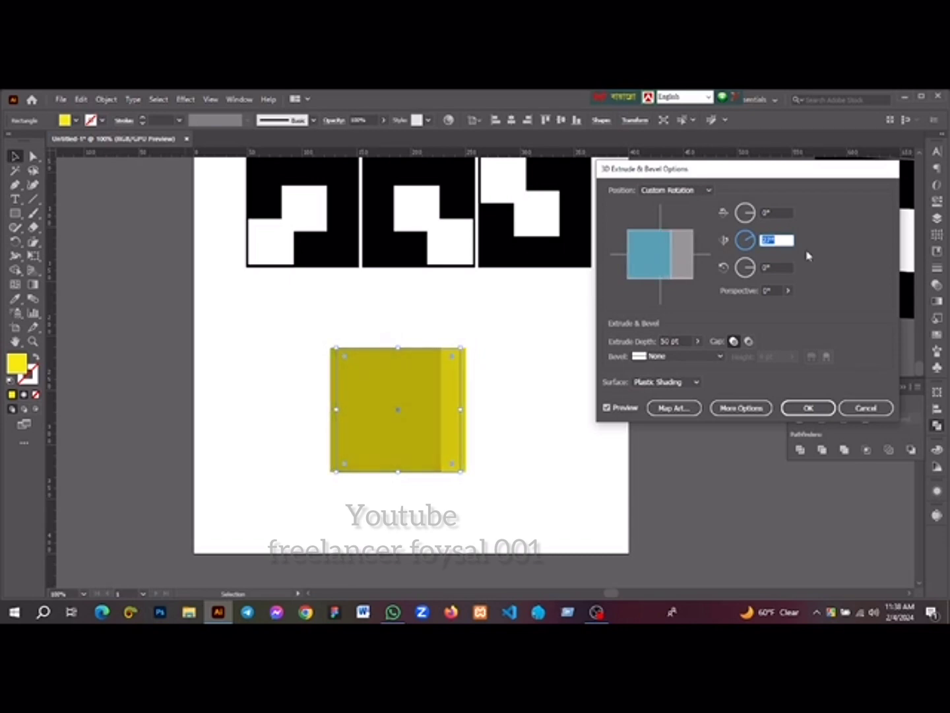
Set the extrude depth to 150 pt to give the square a cube-like depth
click(697, 341)
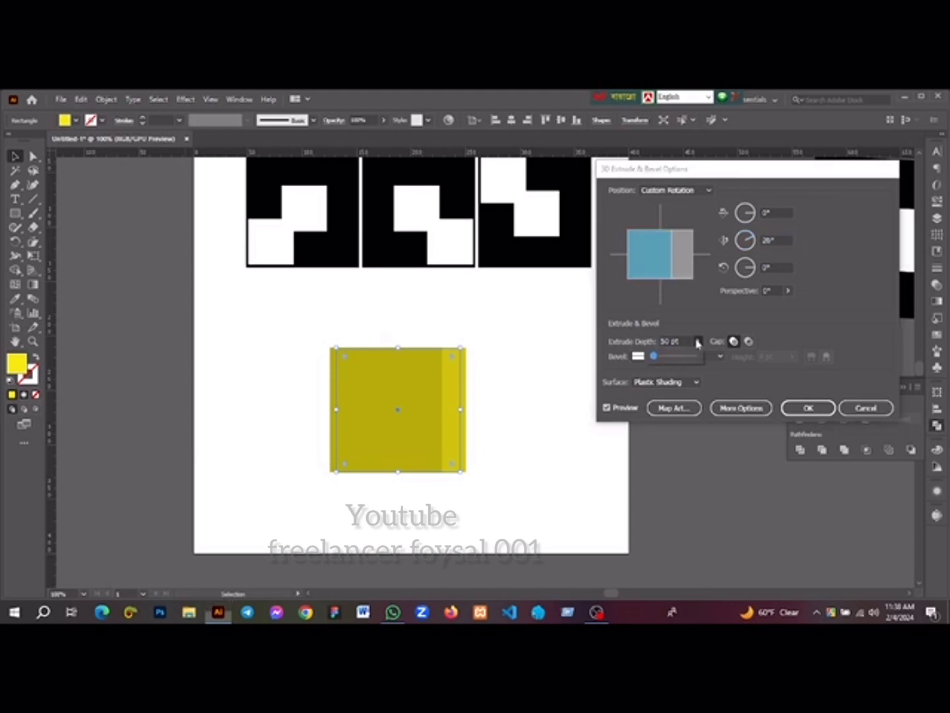
drag(659, 357, 689, 341)
key(Down)
key(Down)
key(Down)
key(Down)
key(Down)
key(Down)
key(Down)
key(Down)
key(Down)
key(Down)
key(Down)
key(Down)
key(Down)
key(Down)
key(Down)
key(Down)
key(Down)
key(Down)
key(Down)
key(Down)
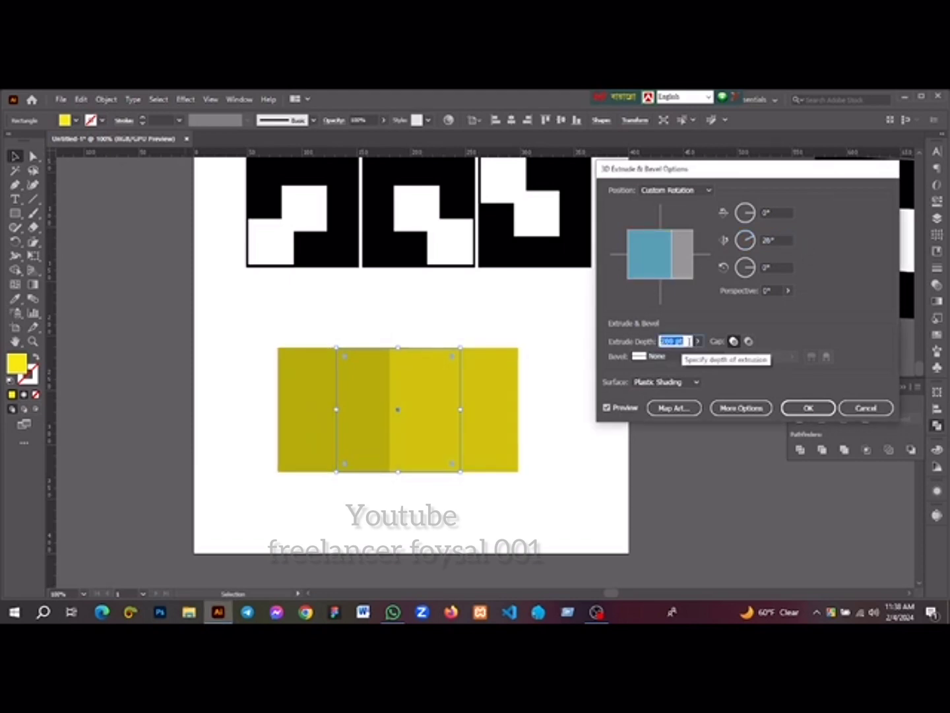
key(Down)
key(Down)
key(Down)
key(Down)
key(Down)
key(Down)
key(Down)
key(Down)
key(Down)
key(Down)
key(Down)
key(Down)
key(Down)
key(Down)
key(Down)
key(Down)
key(Down)
key(Down)
key(Down)
key(Down)
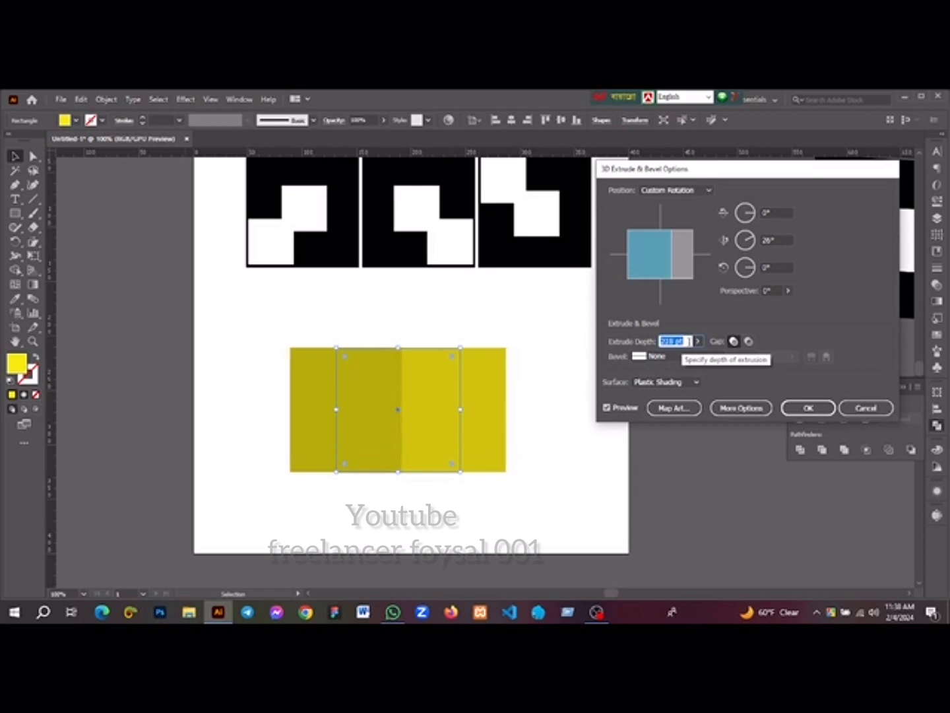
key(Down)
key(Down)
key(Down)
key(Down)
key(Down)
key(Down)
key(Down)
key(Down)
key(Down)
key(Down)
key(Down)
key(Down)
key(Down)
key(Down)
key(Down)
key(Down)
key(Down)
key(Down)
key(Down)
key(Down)
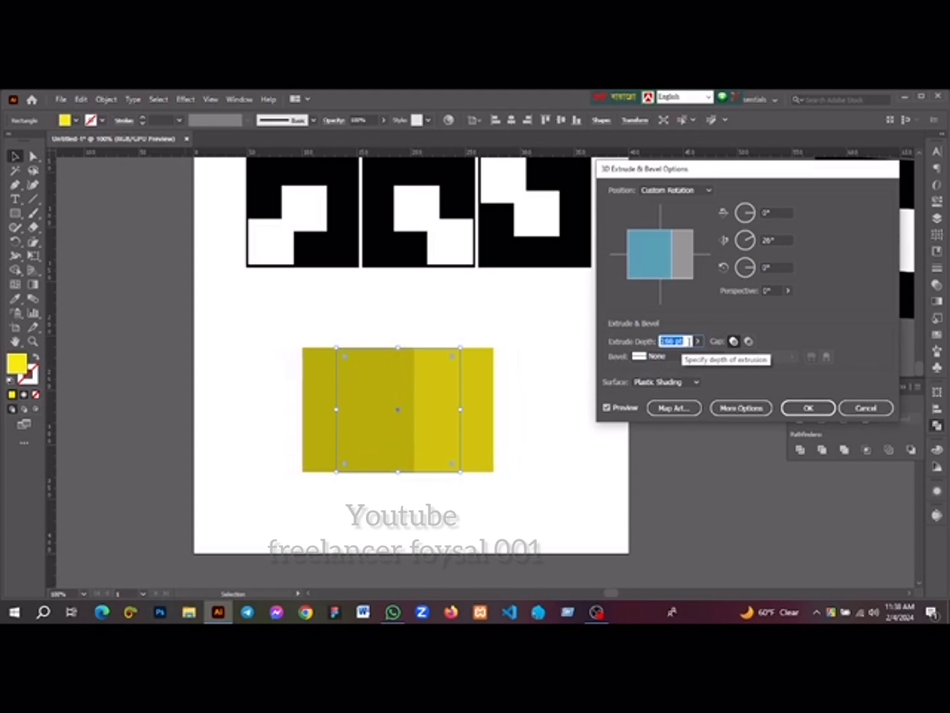
key(Down)
key(Down)
key(Down)
key(Down)
key(Down)
key(Down)
key(Down)
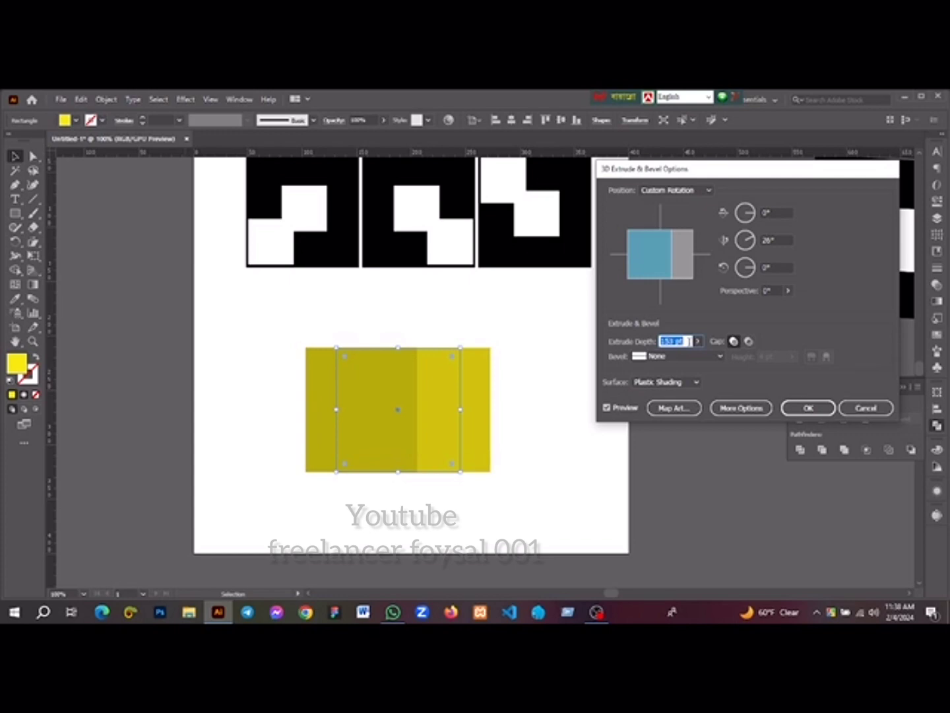
key(Down)
key(Down)
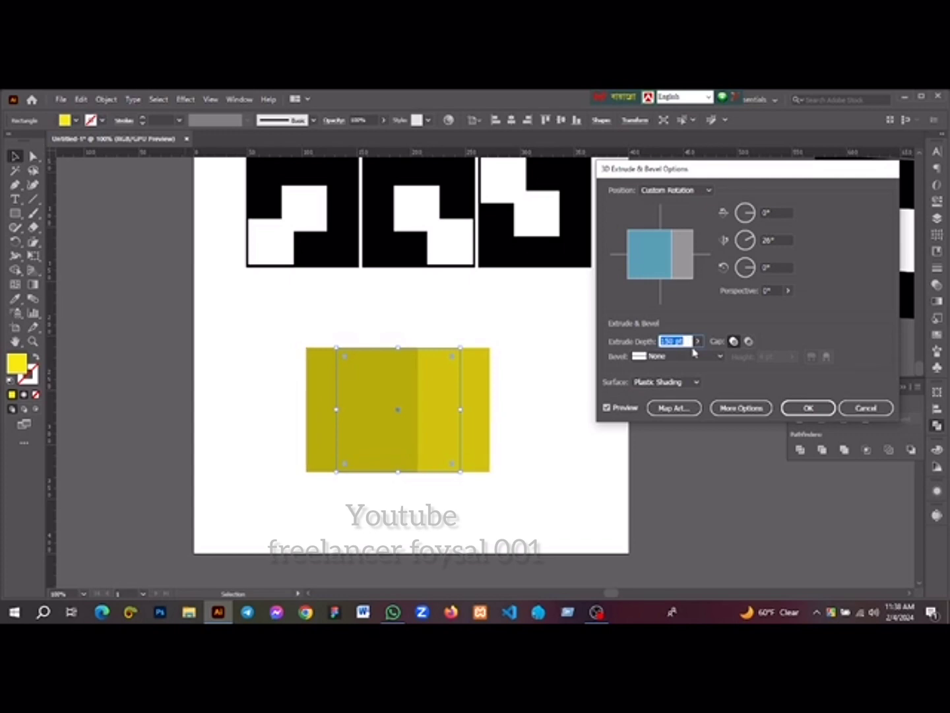
key(Down)
key(Down)
key(Up)
key(Up)
Tilt the cube around the X axis to -12° so its top face shows
click(776, 213)
key(Up)
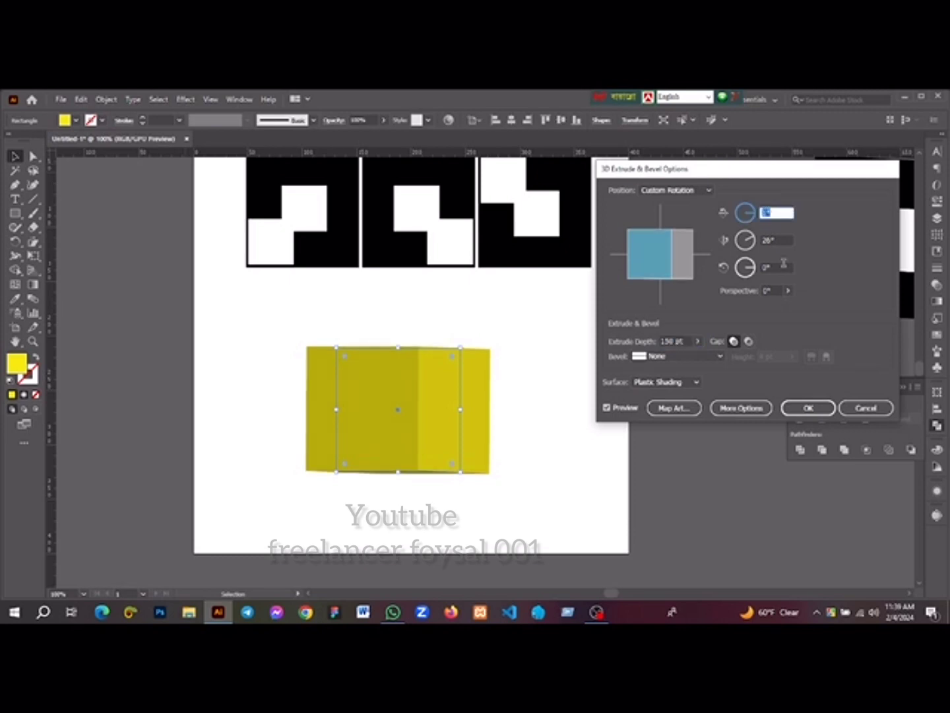
key(Up)
key(Up)
key(Up)
key(Up)
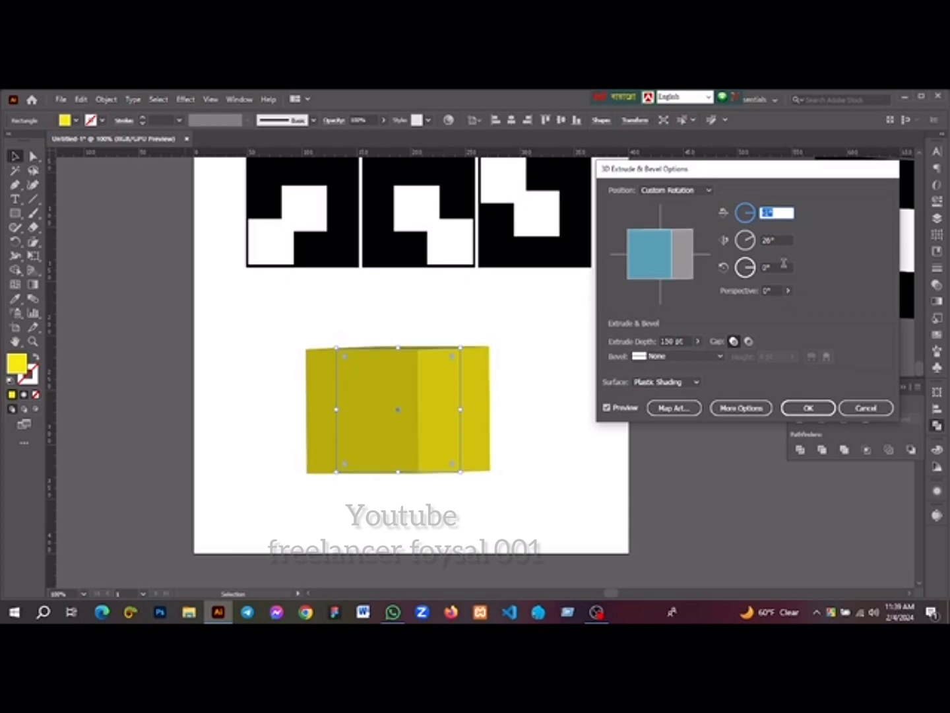
key(Up)
key(Up)
key(Up)
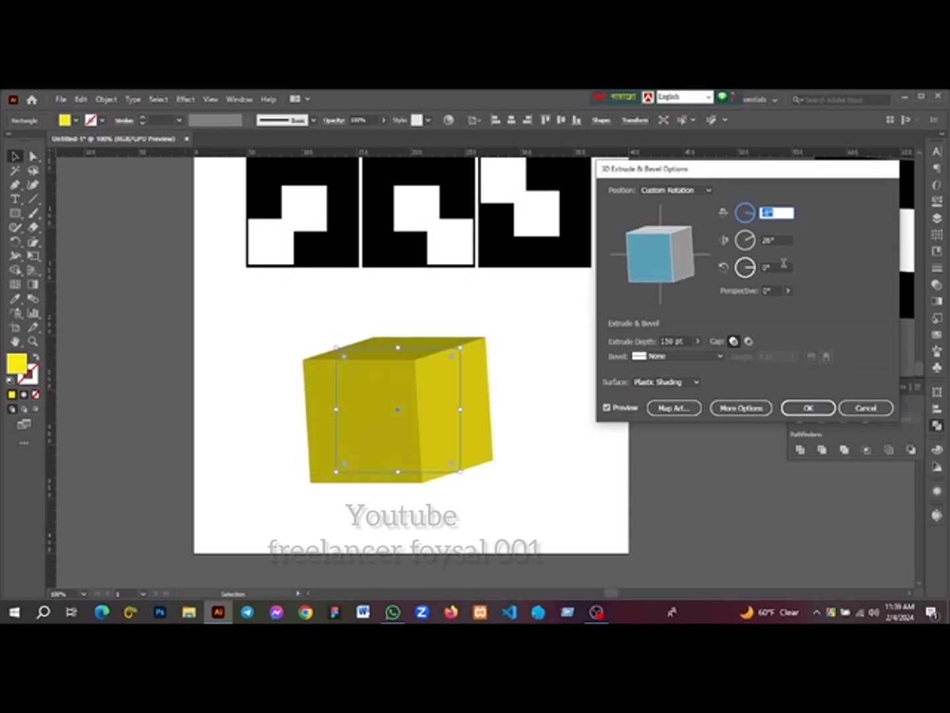
key(Up)
key(Up)
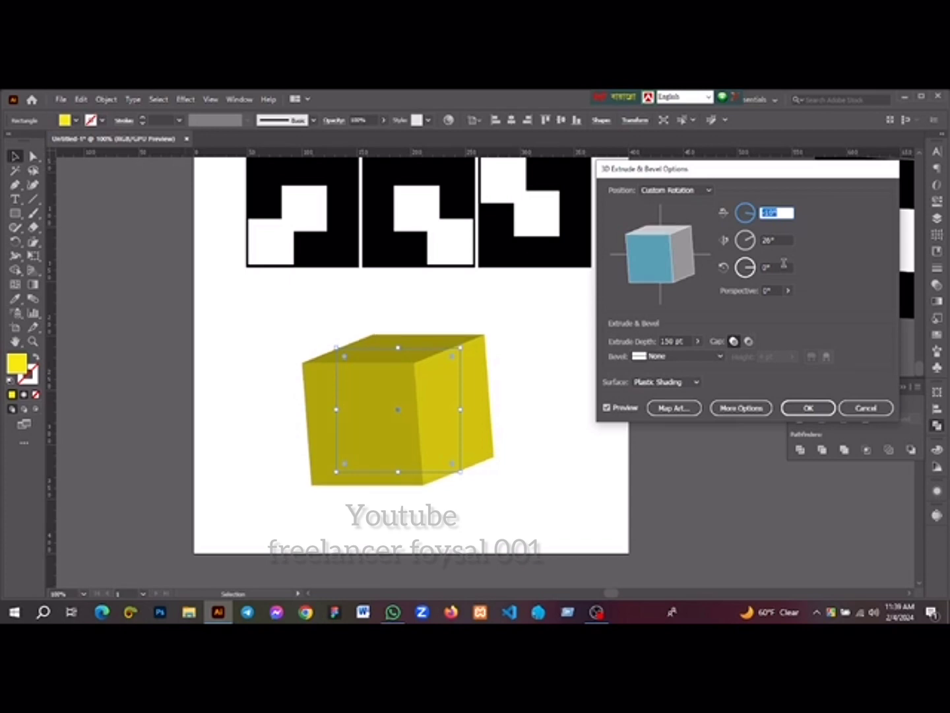
key(Up)
key(Down)
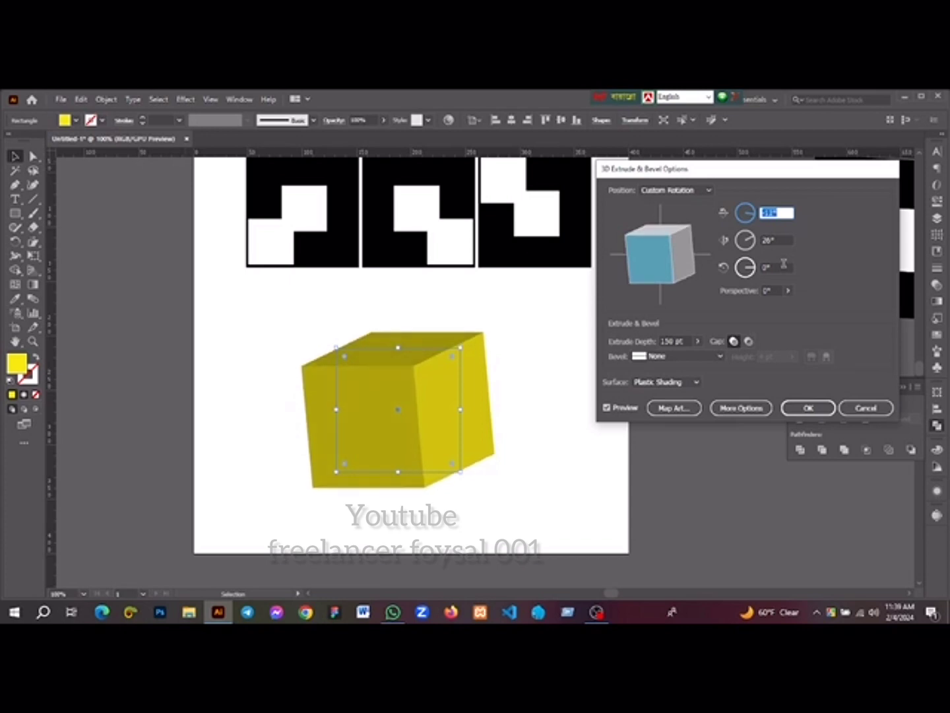
Set the cube's rotation around the Z axis to -5° to straighten its vertical edges
click(775, 266)
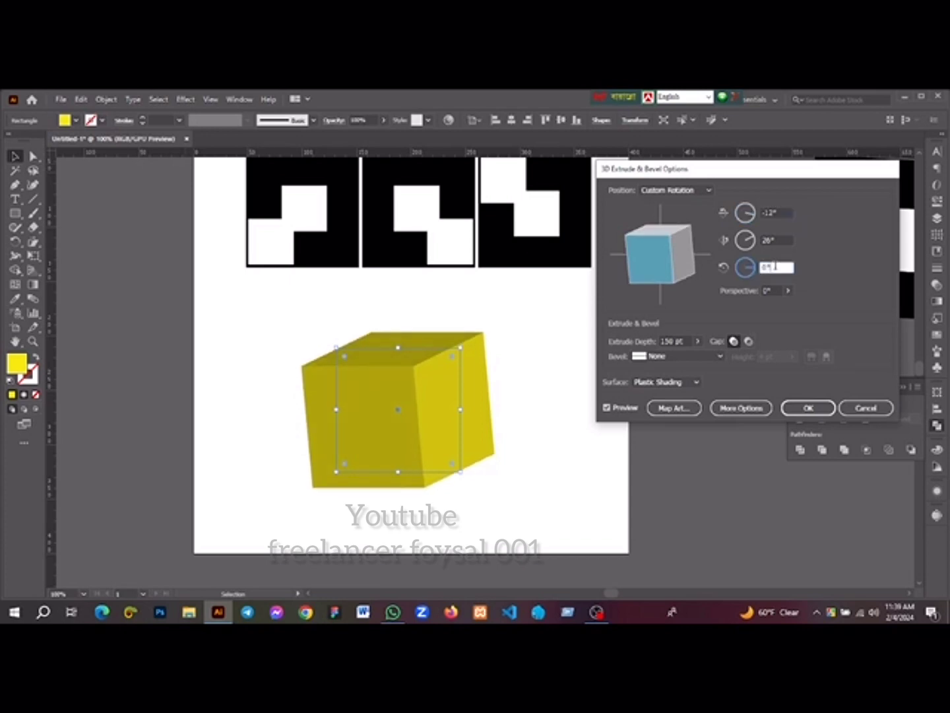
key(Up)
key(Up)
key(Up)
key(Up)
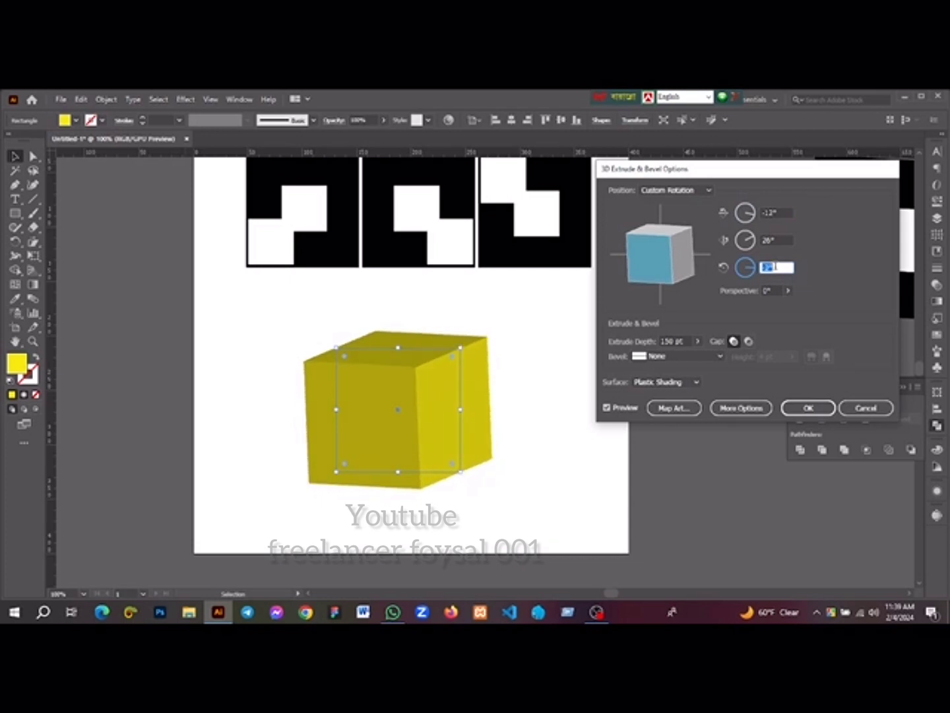
key(Down)
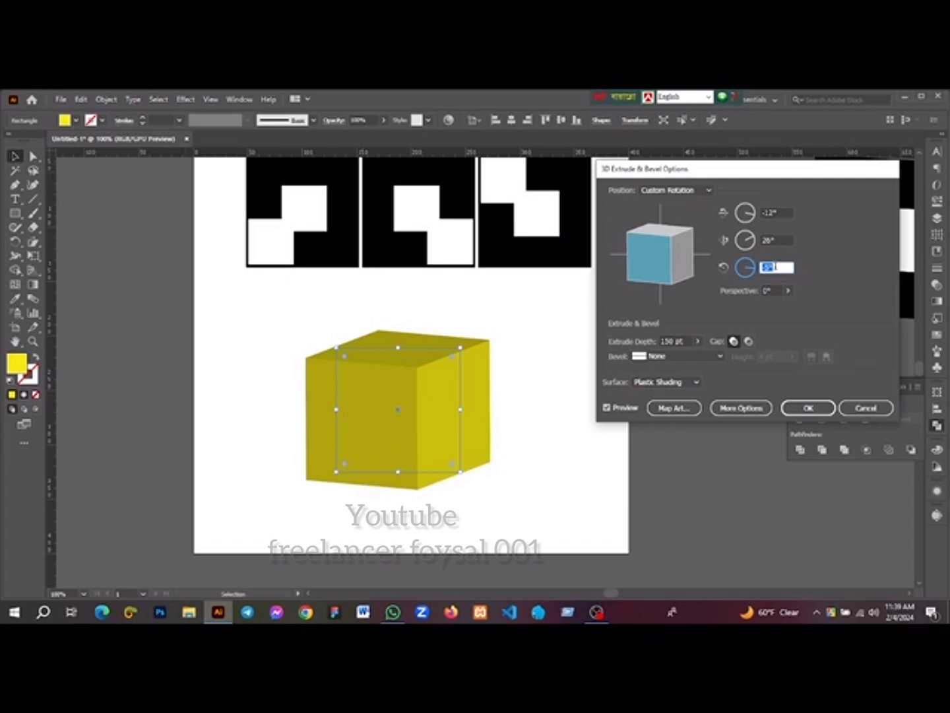
Fine-tune the cube's rotation to -13° on X, 25° on Y and -6° on Z, and apply the effect
click(775, 215)
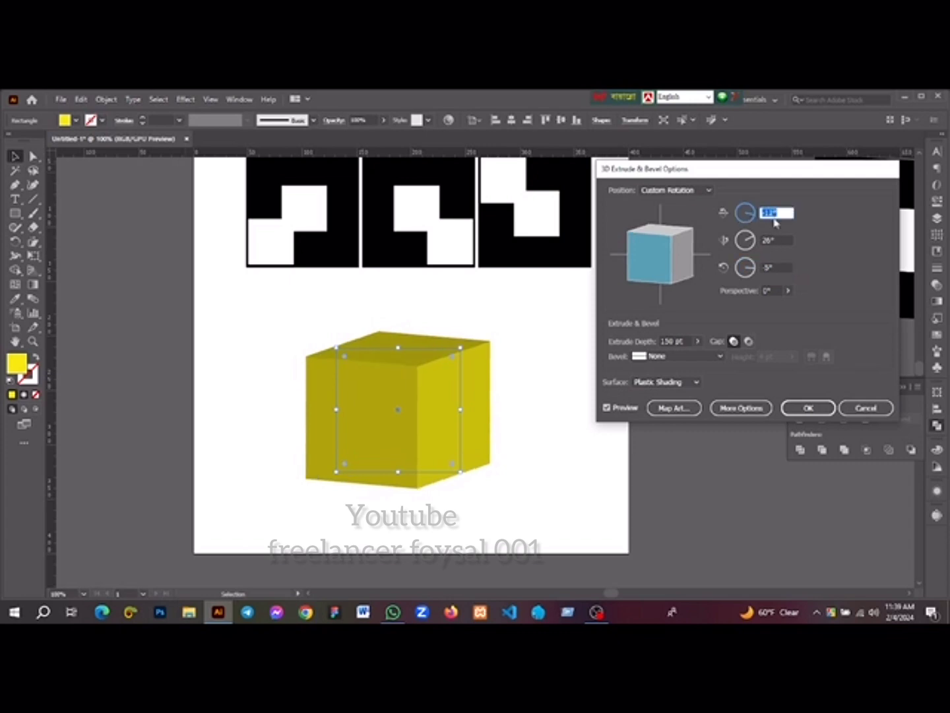
click(766, 268)
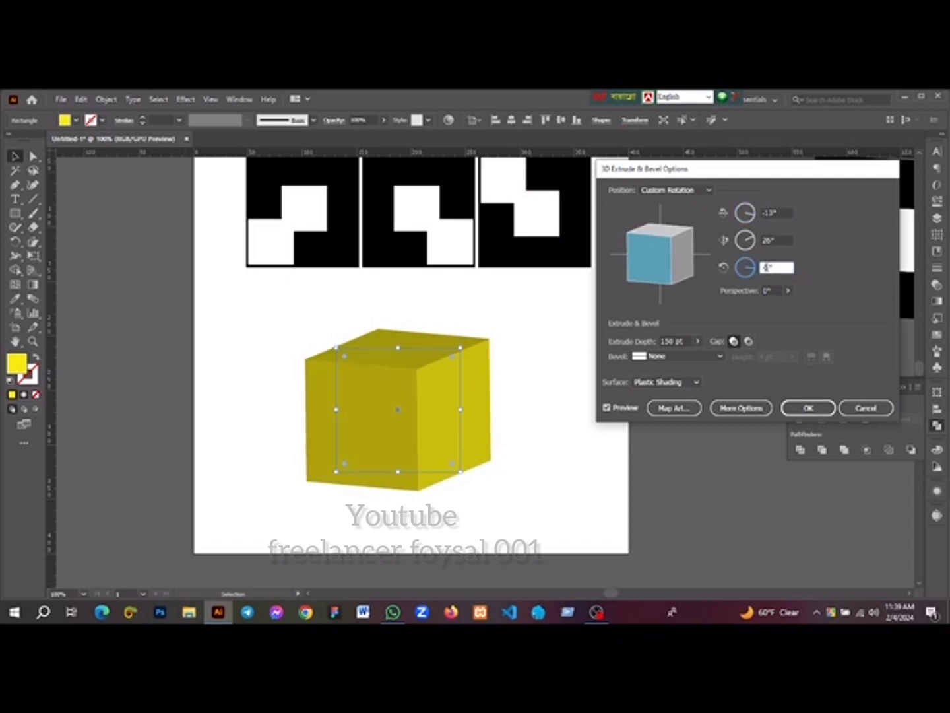
key(Down)
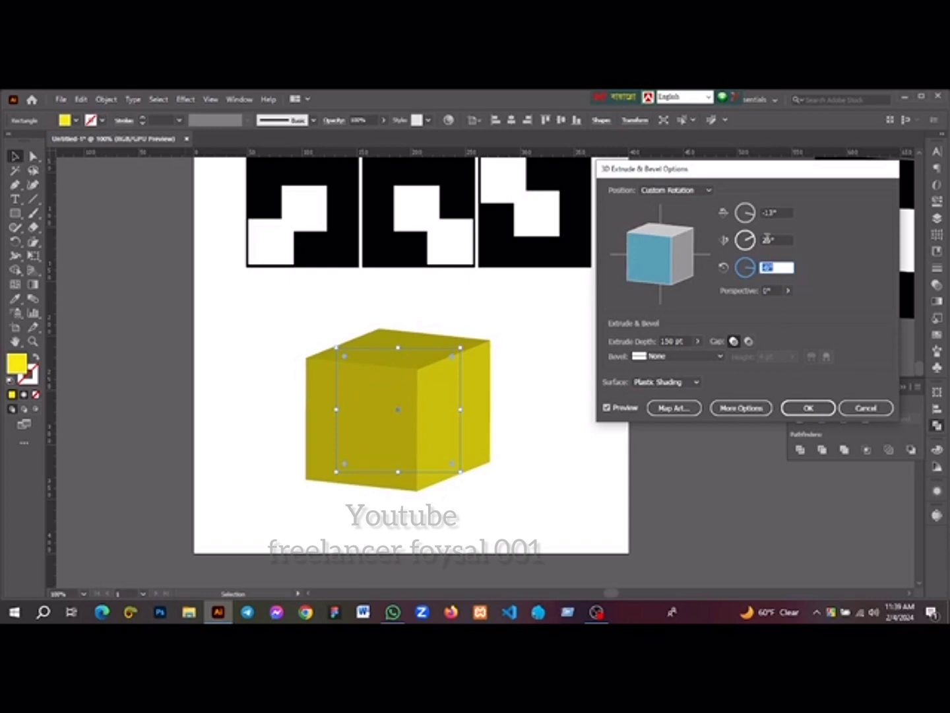
click(767, 239)
key(Down)
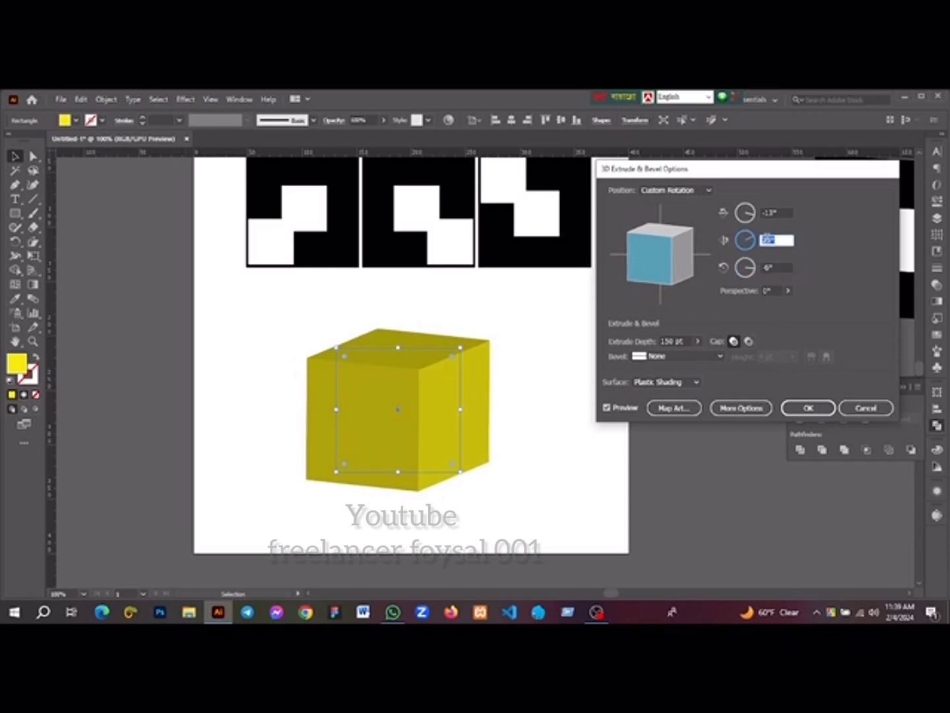
click(824, 405)
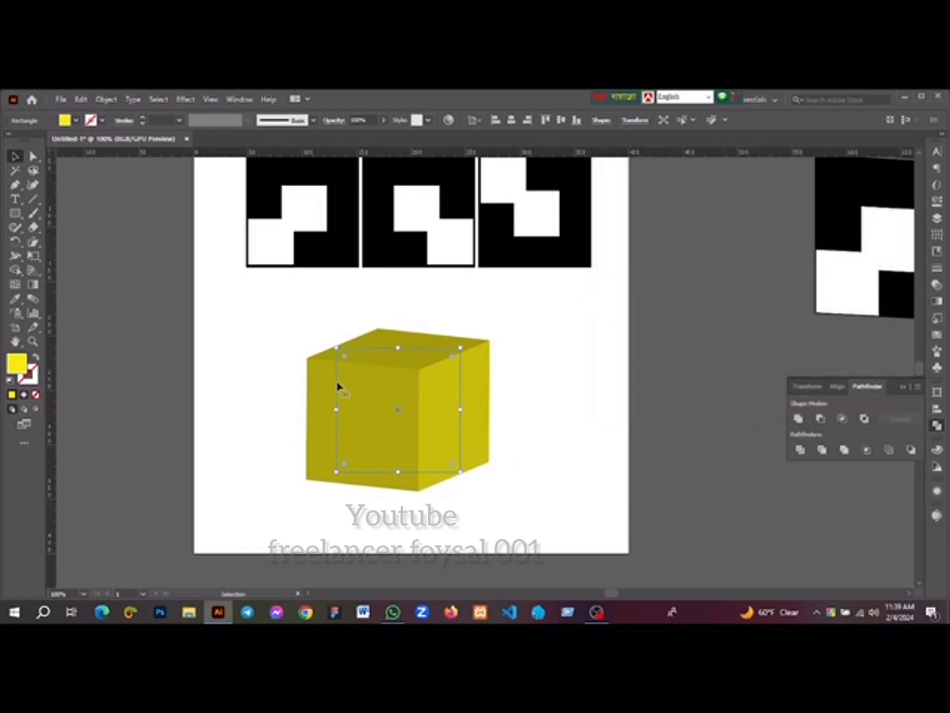
Move the cube slightly down and right on the artboard and expand its appearance
drag(394, 409, 454, 401)
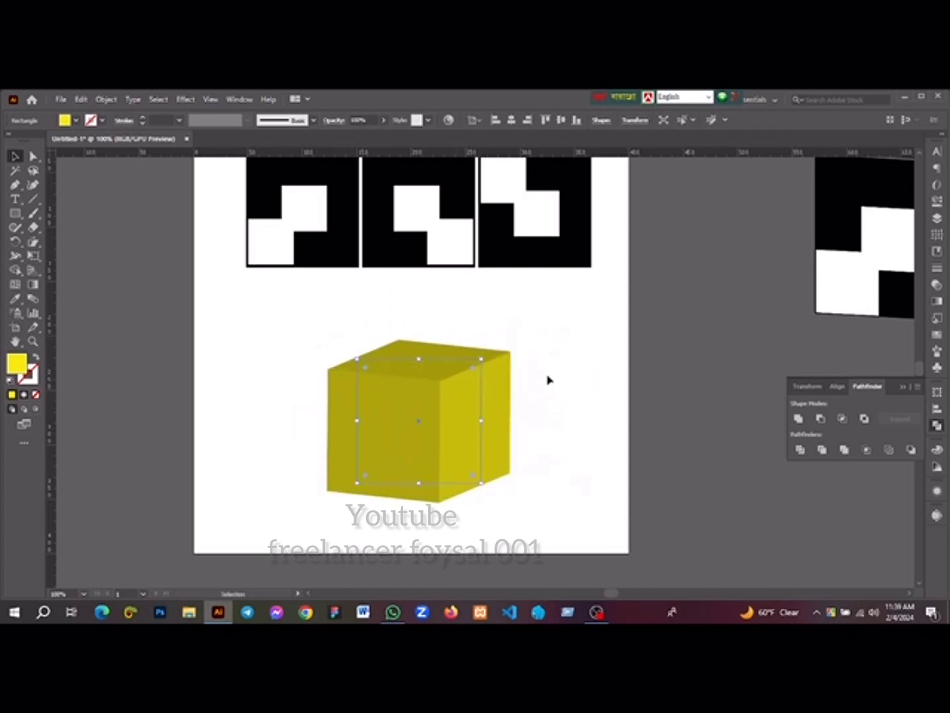
click(105, 101)
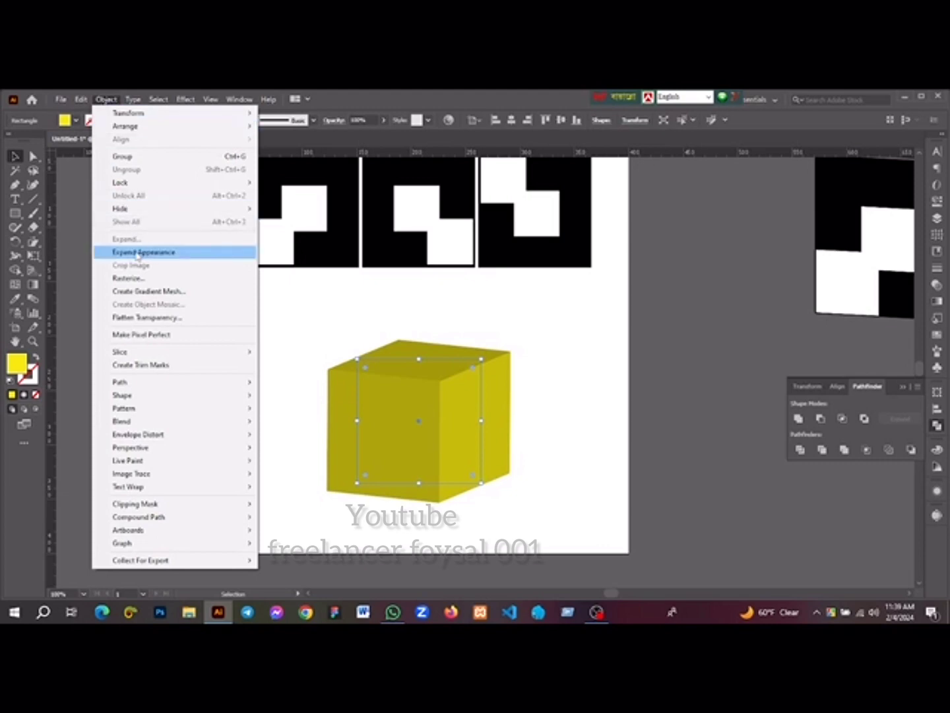
click(317, 327)
click(317, 327)
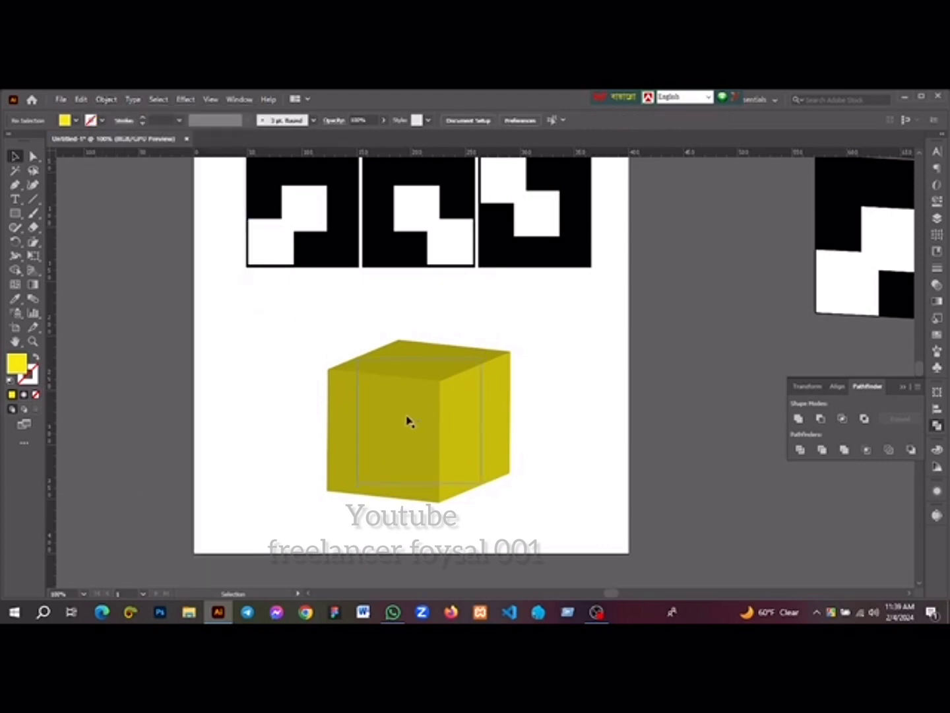
click(407, 418)
click(116, 100)
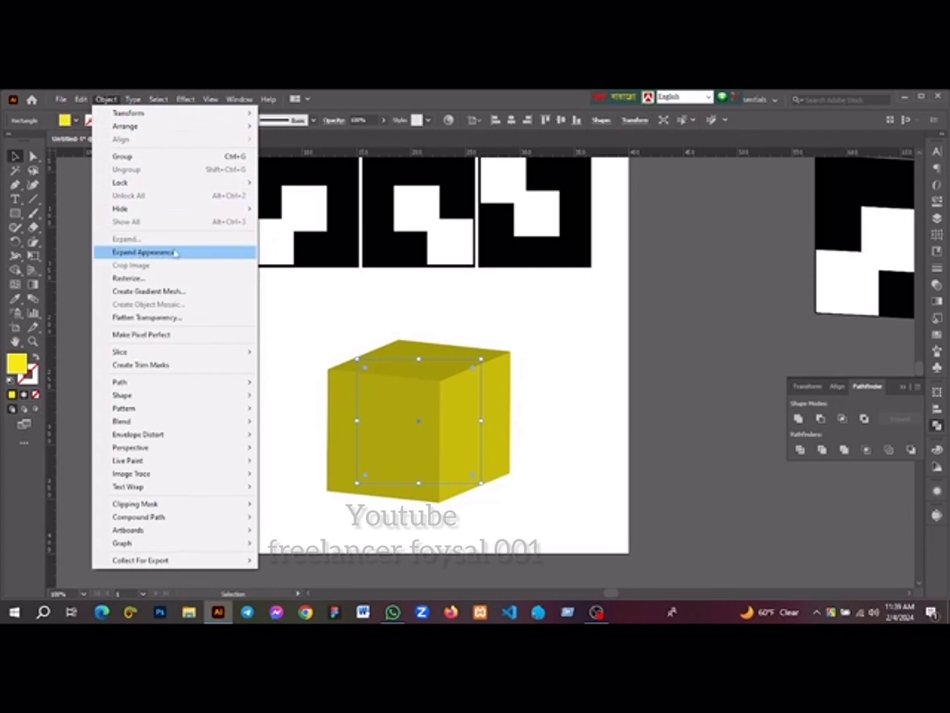
click(141, 252)
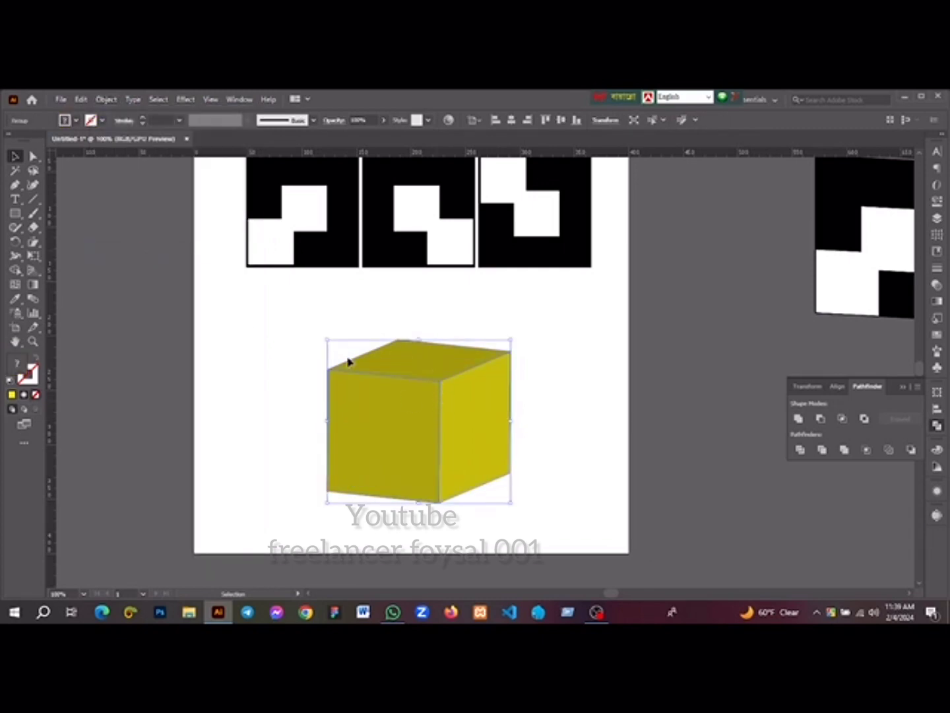
Ungroup the expanded cube twice to separate its front, right and top faces
right_click(399, 382)
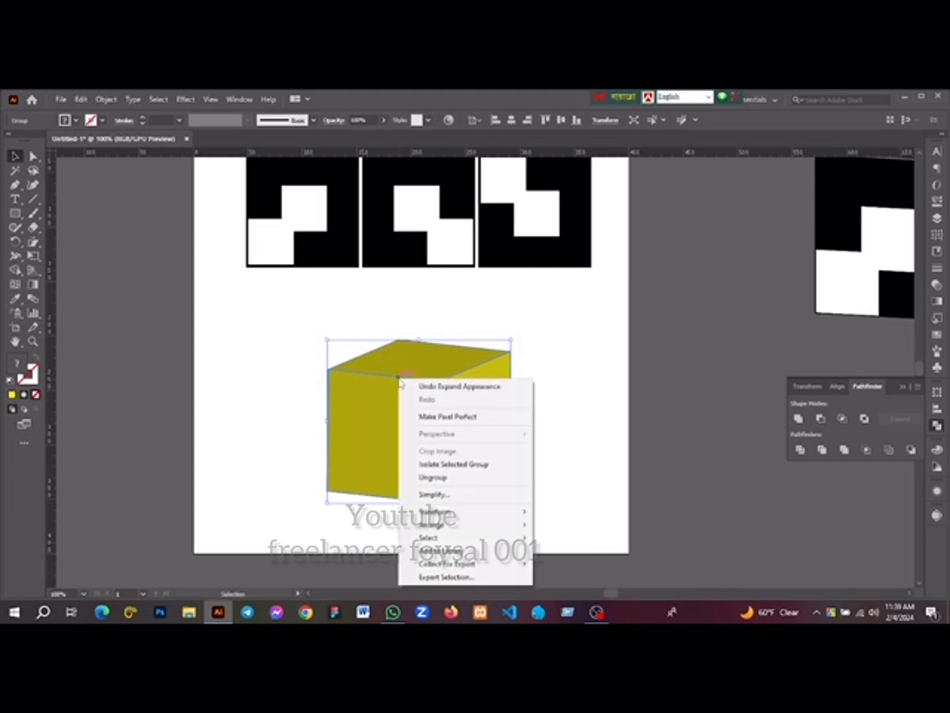
click(434, 477)
right_click(442, 429)
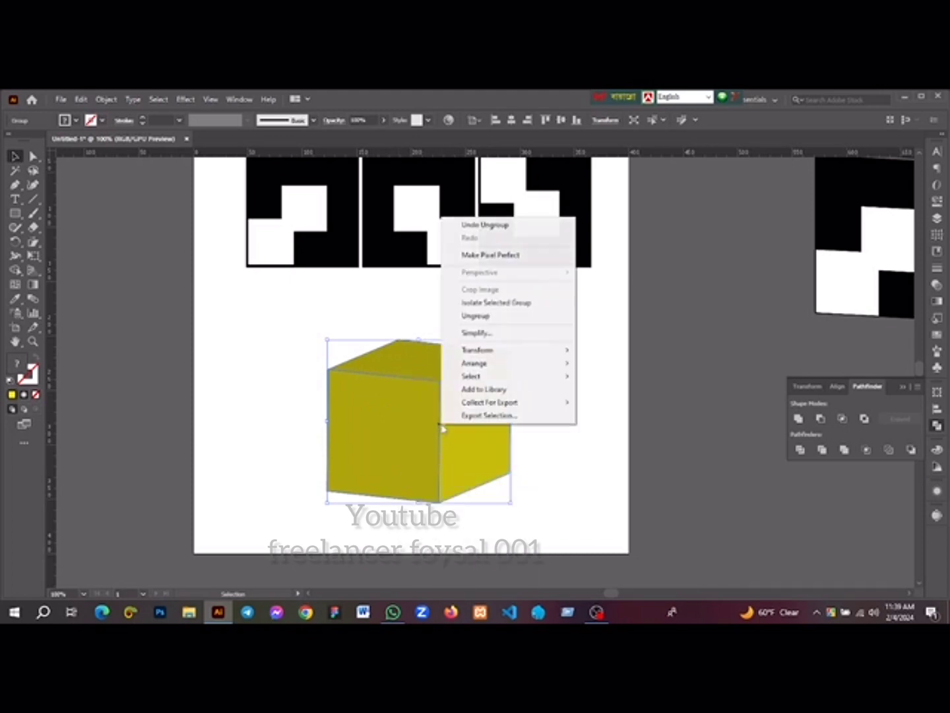
click(473, 316)
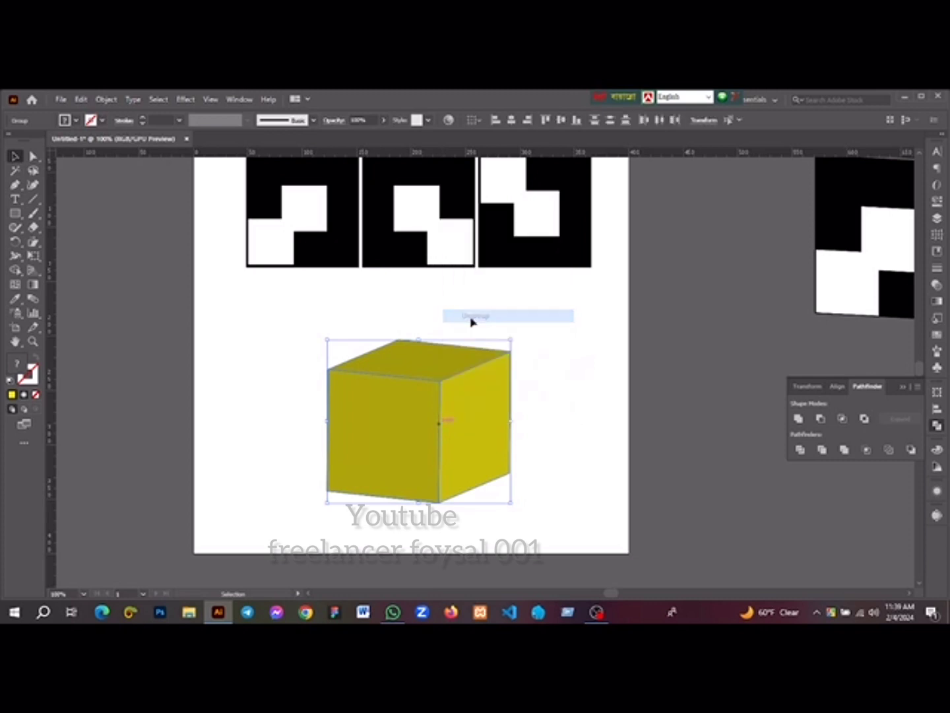
Pull the cube's top, front and right faces apart to test their separation, and undo the moves
click(503, 424)
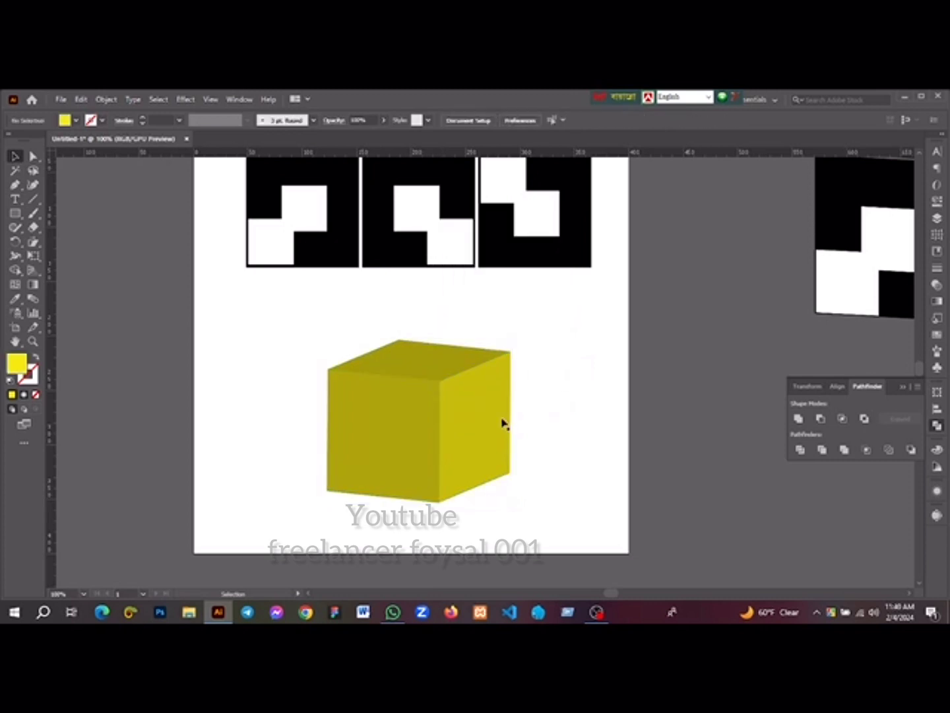
click(395, 427)
click(436, 359)
drag(446, 362, 443, 343)
drag(395, 454, 335, 460)
drag(486, 441, 549, 451)
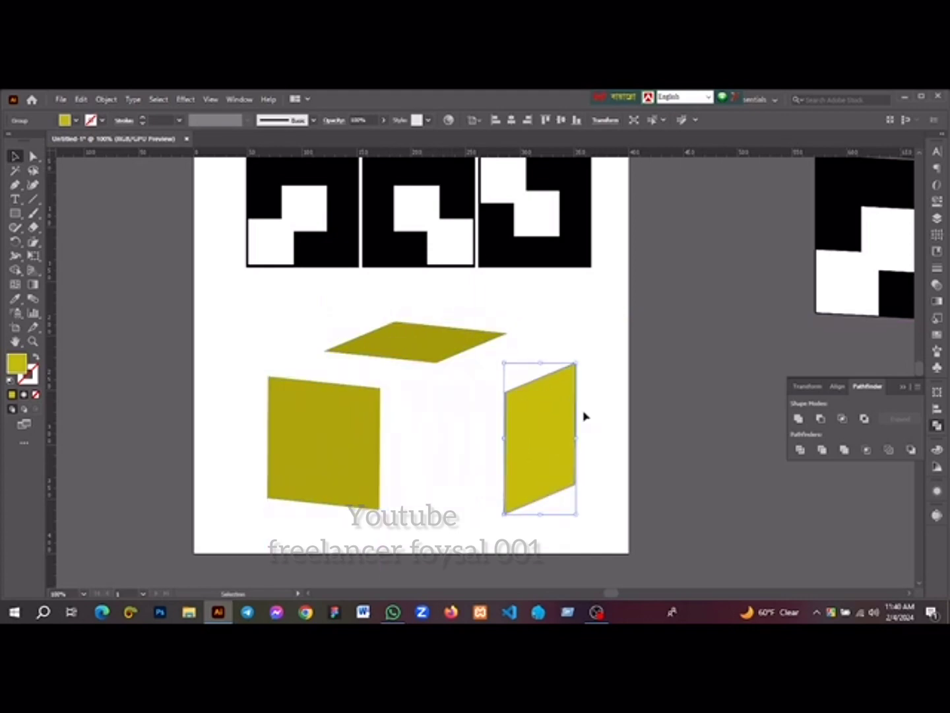
key(ctrl+z)
key(ctrl+z)
key(ctrl+z)
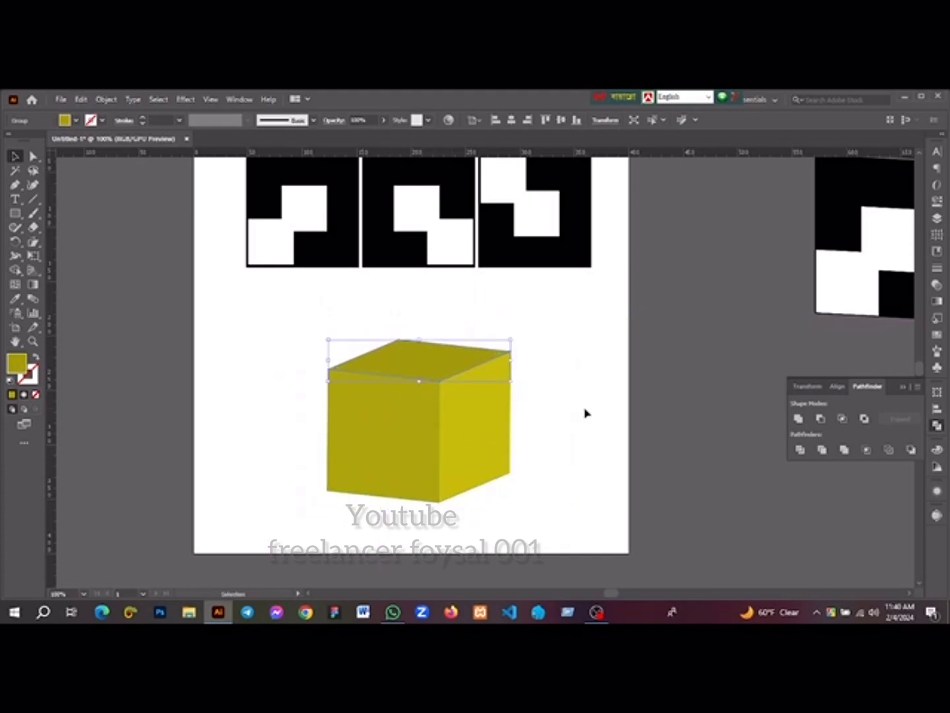
Fit the first patterned tile onto the cube's front face with Envelope Distort, Make with Top Object
click(421, 483)
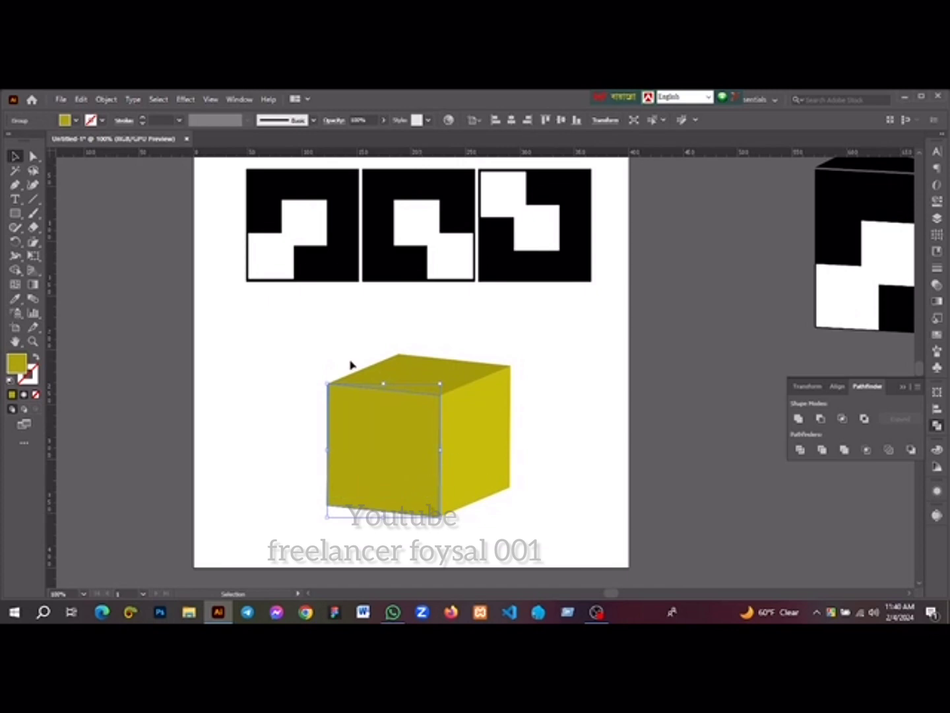
key(a)
shift+click(295, 238)
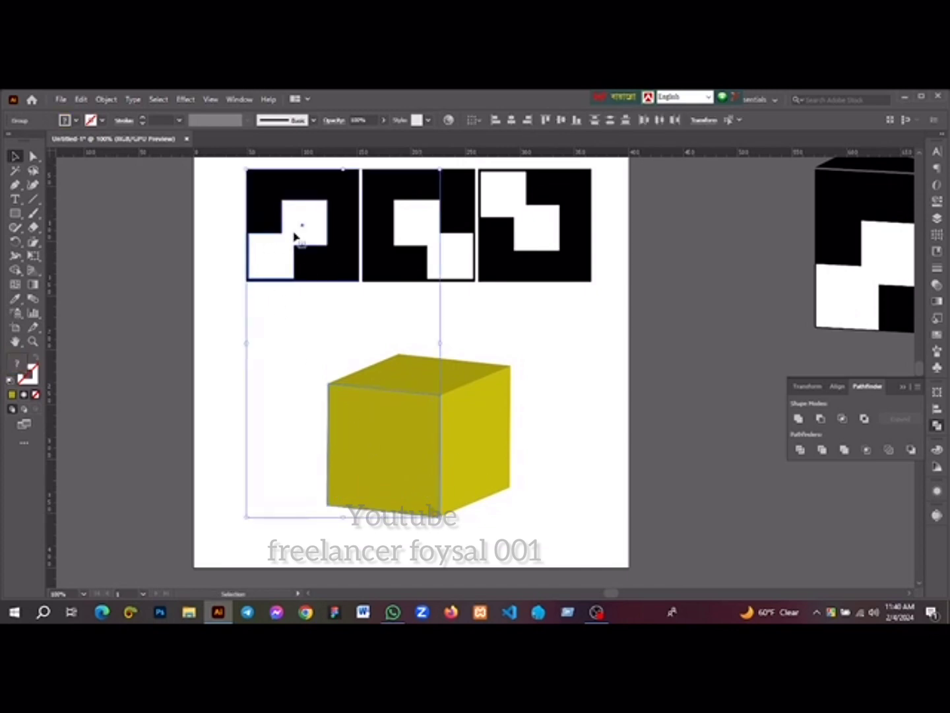
click(106, 100)
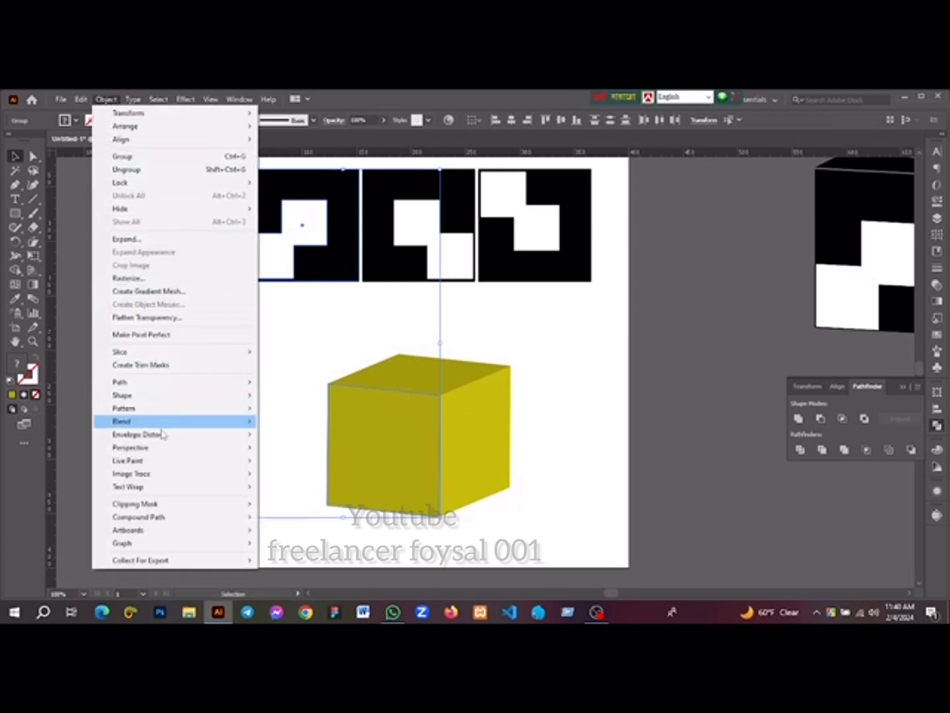
mouse_move(158, 433)
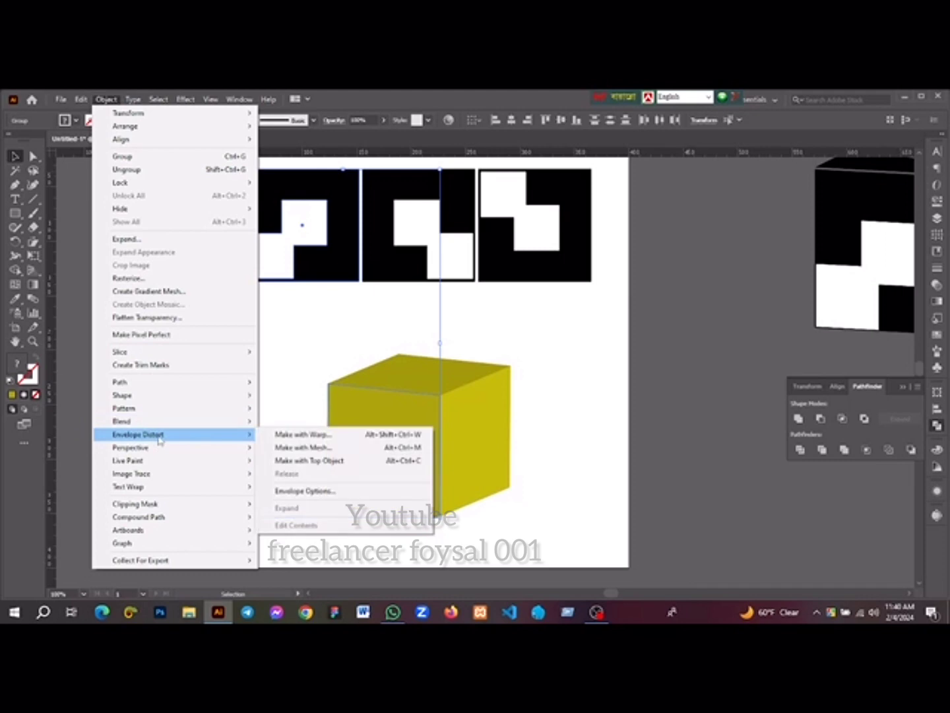
click(331, 461)
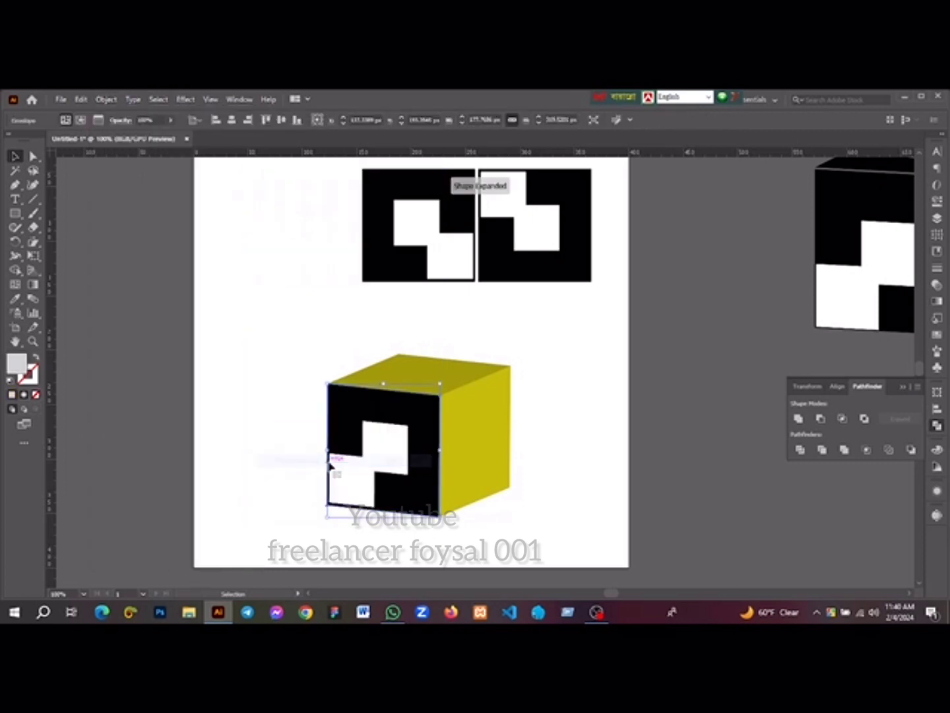
Fit the second patterned tile onto the cube's right face with Envelope Distort, Make with Top Object
click(493, 438)
shift+click(429, 232)
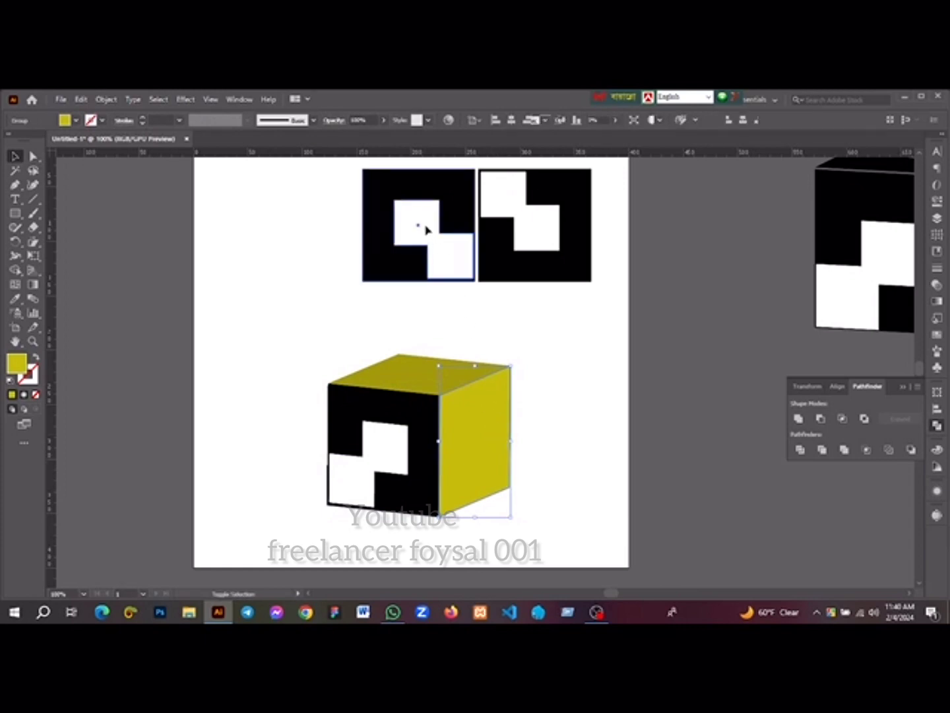
click(107, 101)
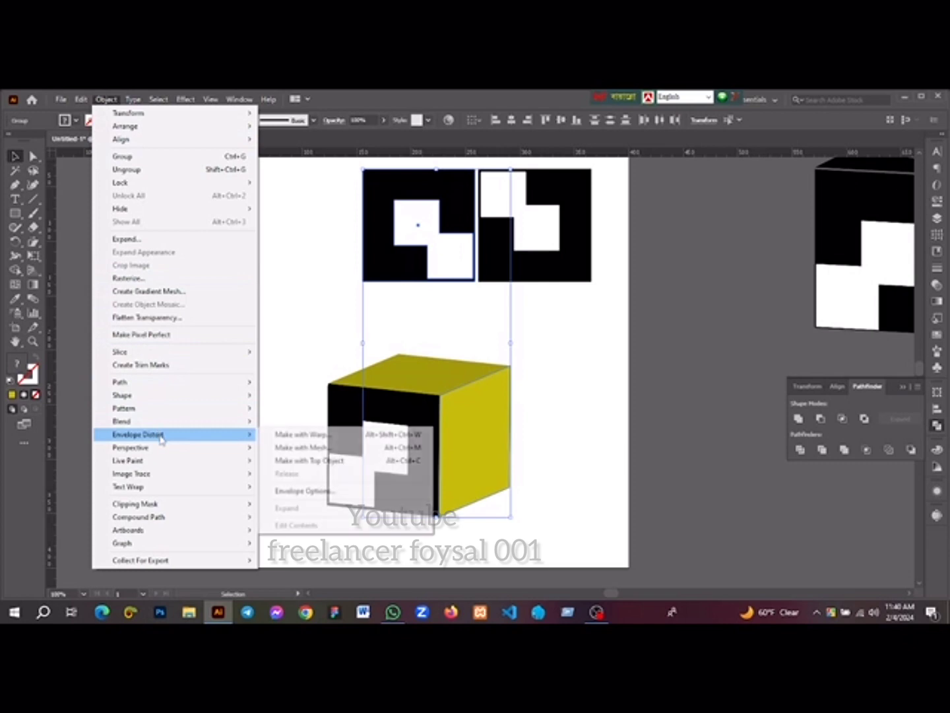
click(307, 460)
Fit the remaining patterned tile onto the cube's top face with Envelope Distort, Make with Top Object
click(401, 376)
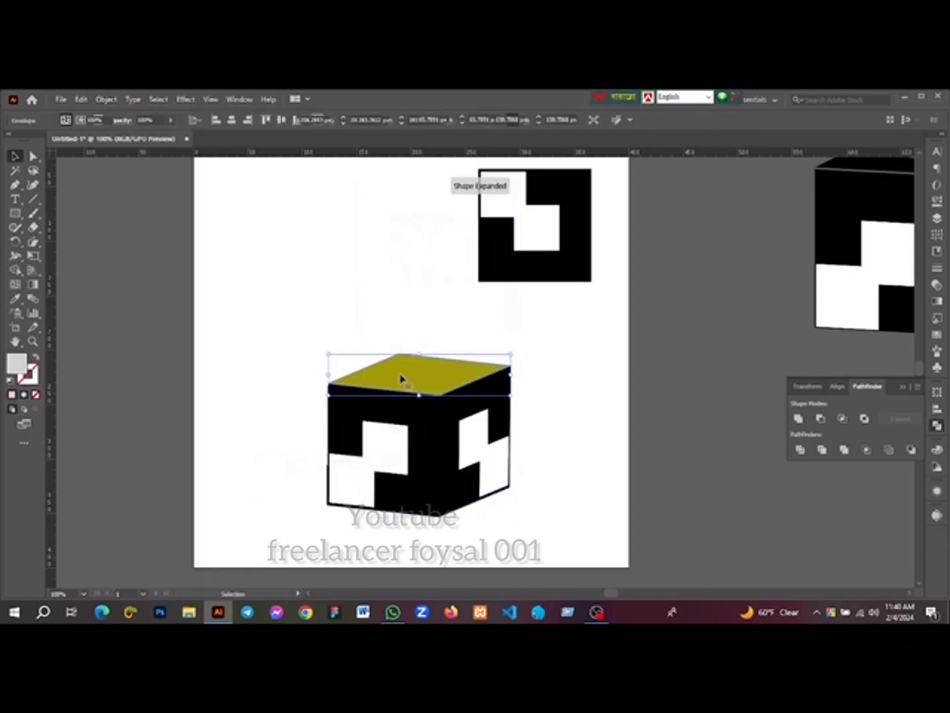
shift+click(571, 199)
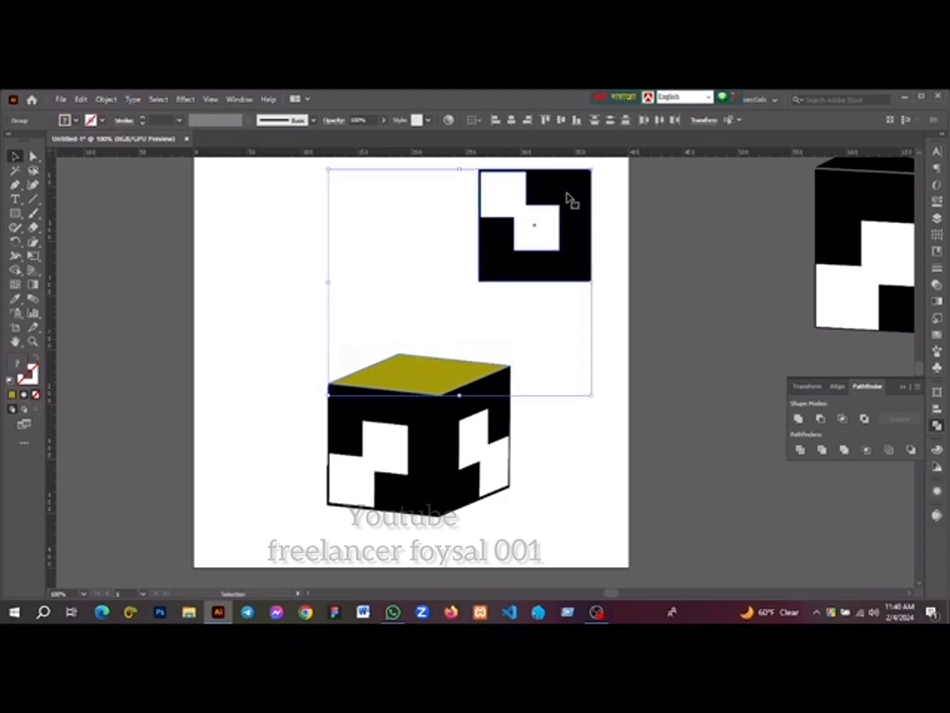
click(106, 99)
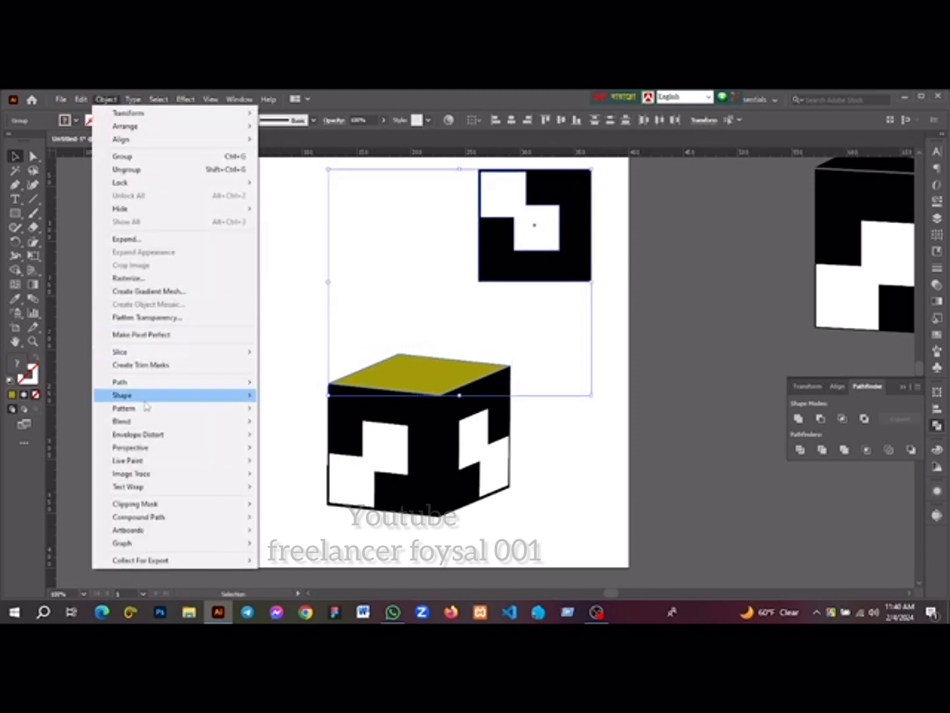
mouse_move(171, 435)
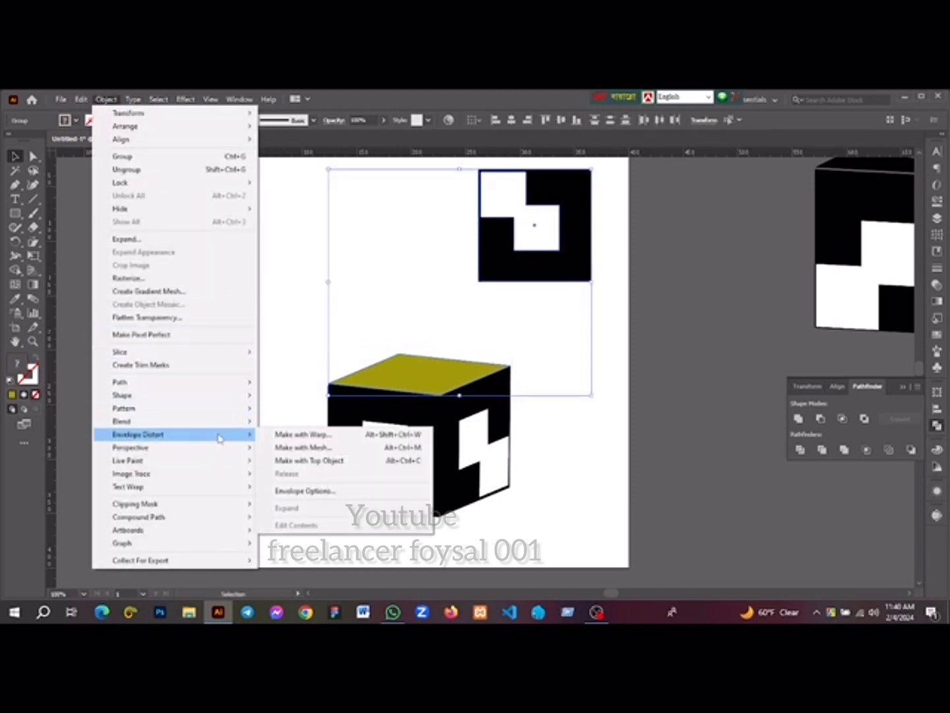
click(311, 461)
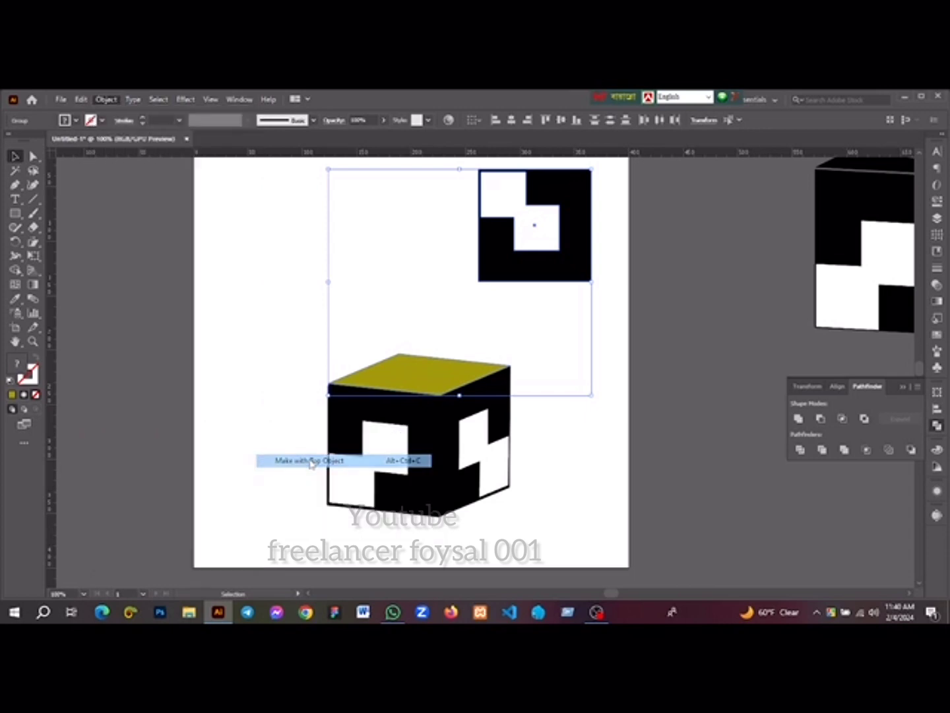
Nudge the cube's right face rightward and its top face up and rightward to leave narrow white gaps between the faces
click(571, 381)
click(481, 434)
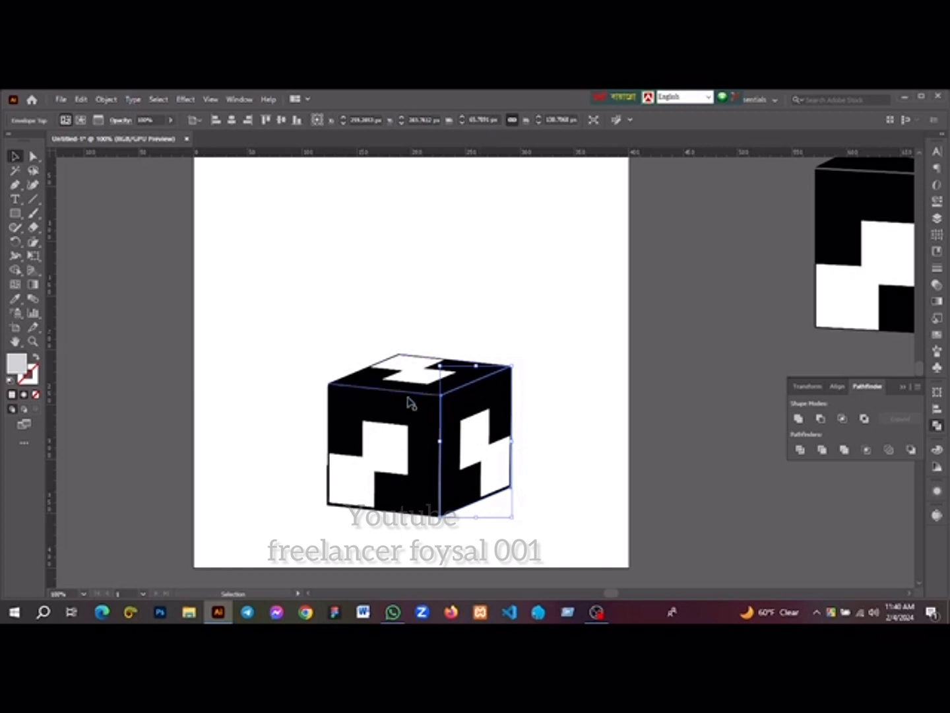
key(Right)
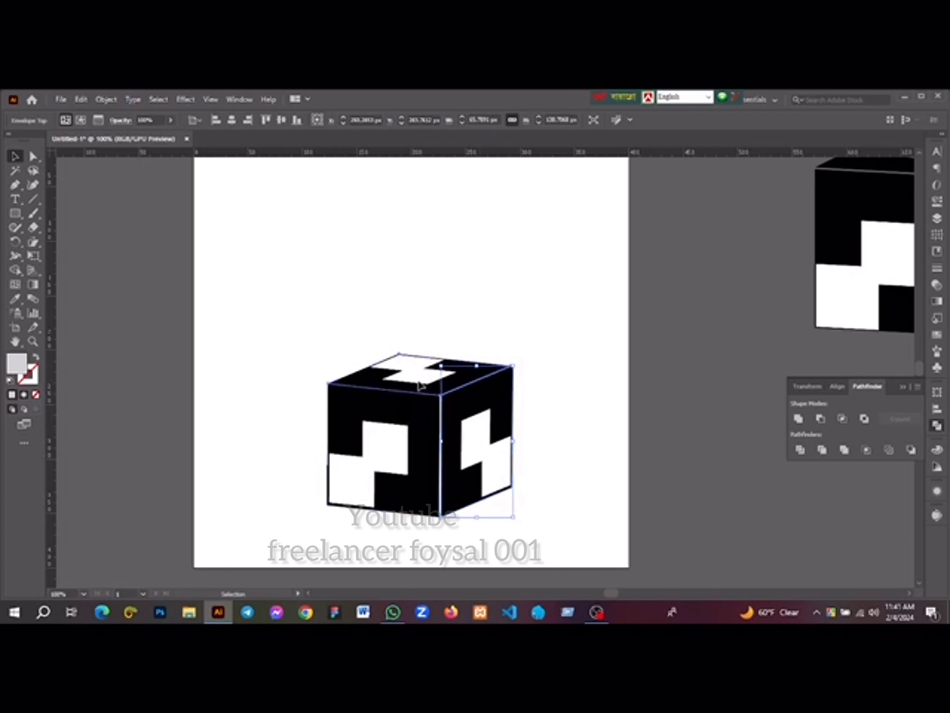
click(420, 385)
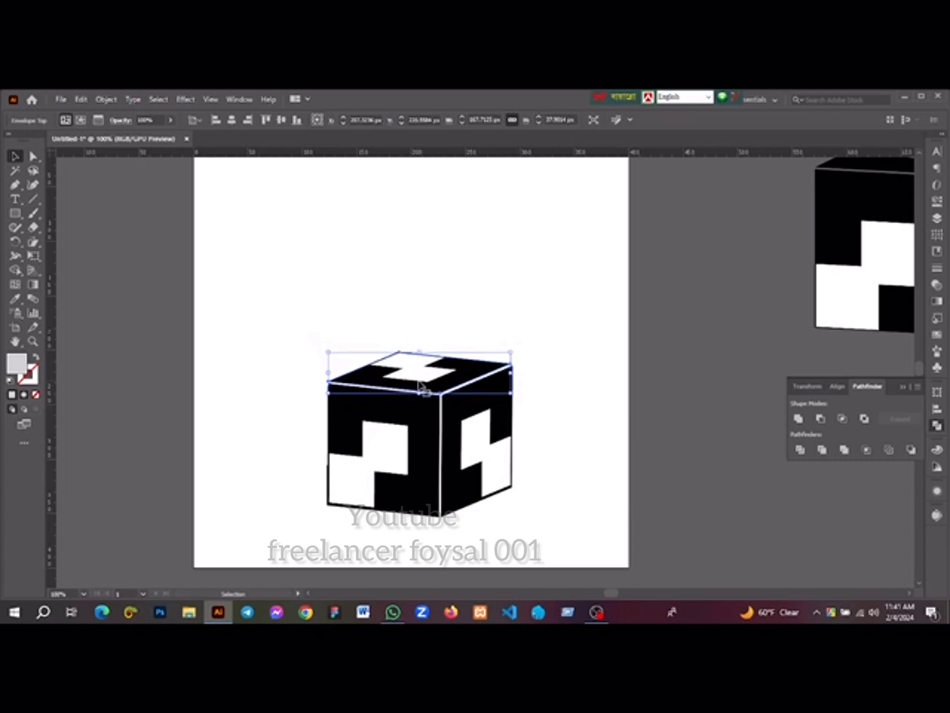
key(Right)
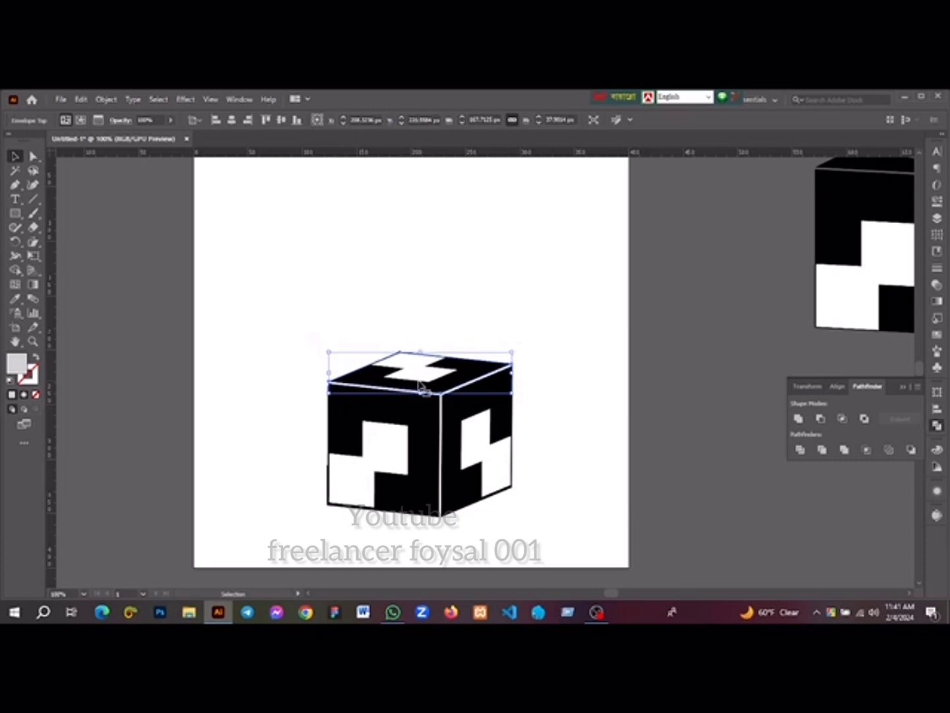
click(535, 419)
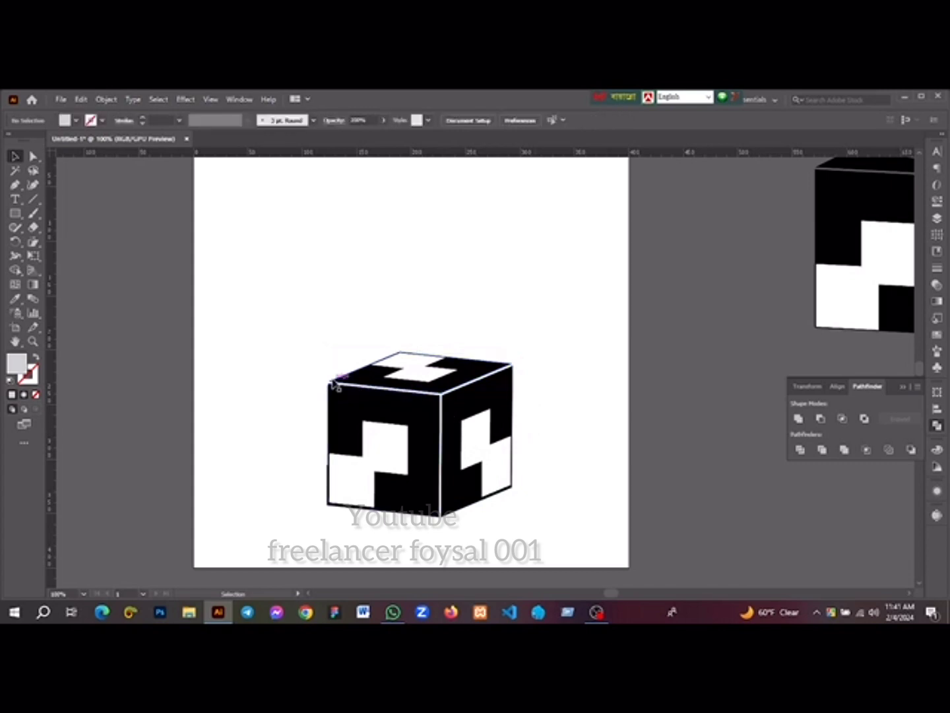
Place a vertical ruler guide at the left edge of the cube's front face and show the guides
scroll(333, 385, up, 4)
scroll(301, 387, down, 1)
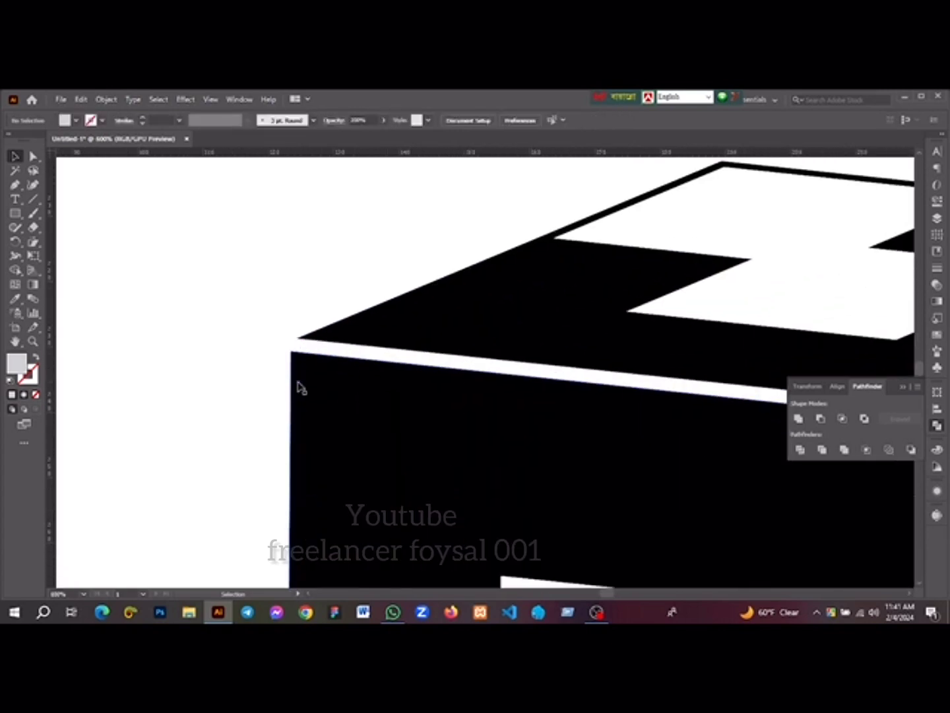
drag(51, 355, 297, 388)
right_click(149, 308)
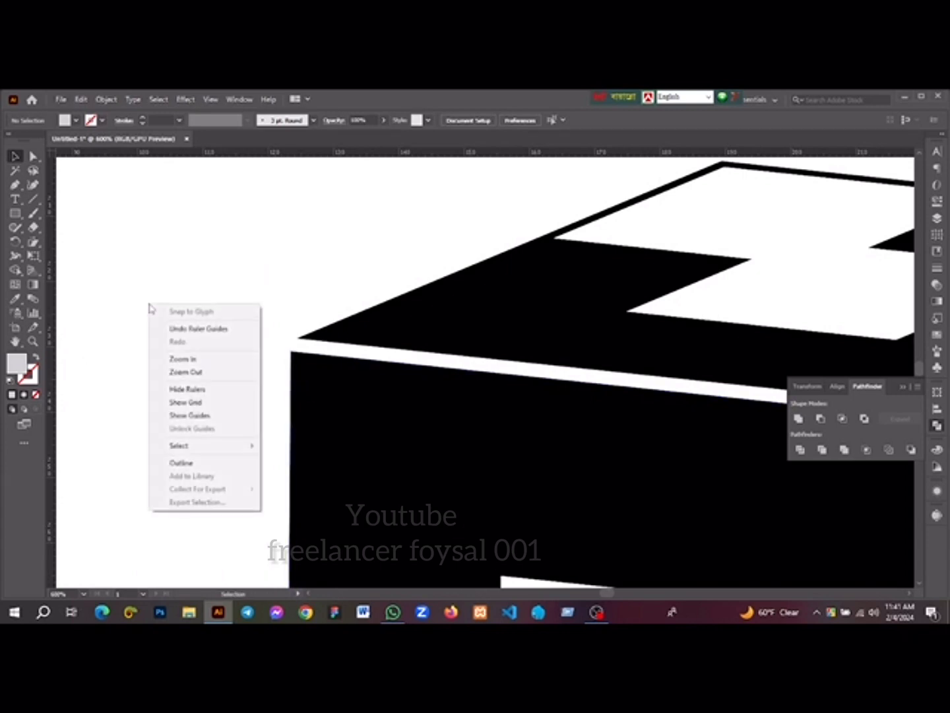
click(193, 417)
Unlock the guides and move the second vertical guide to the right edge of the cube's right face
scroll(188, 388, down, 2)
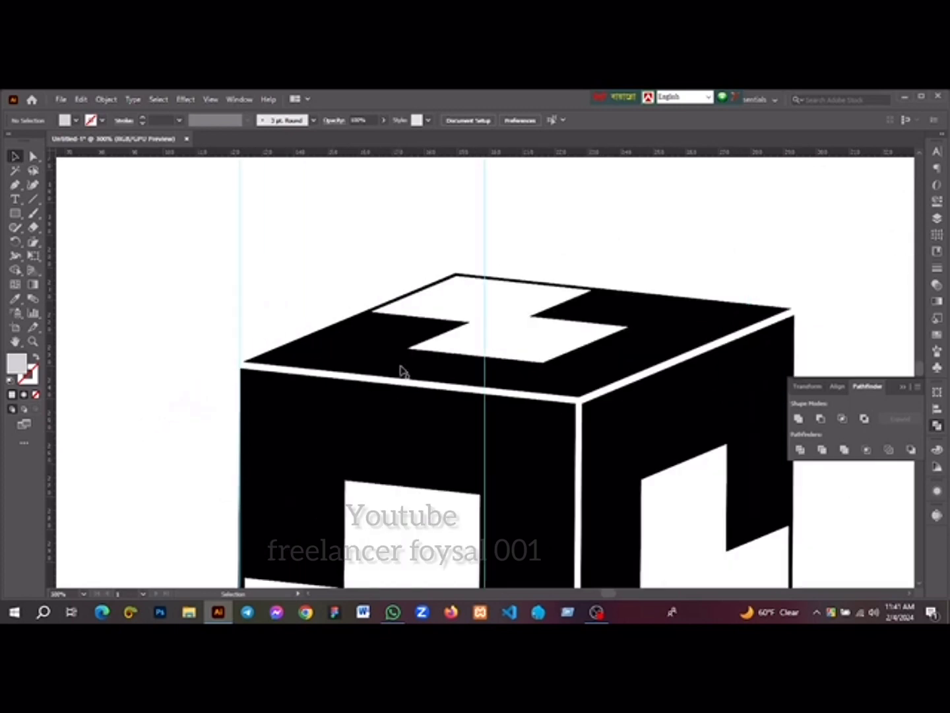
right_click(160, 307)
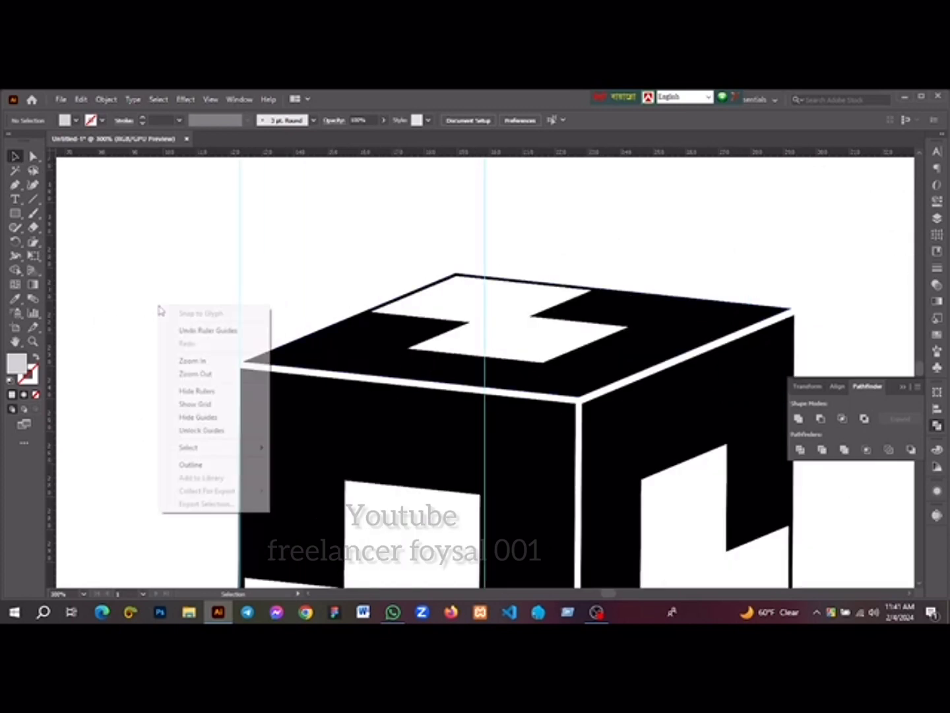
click(198, 429)
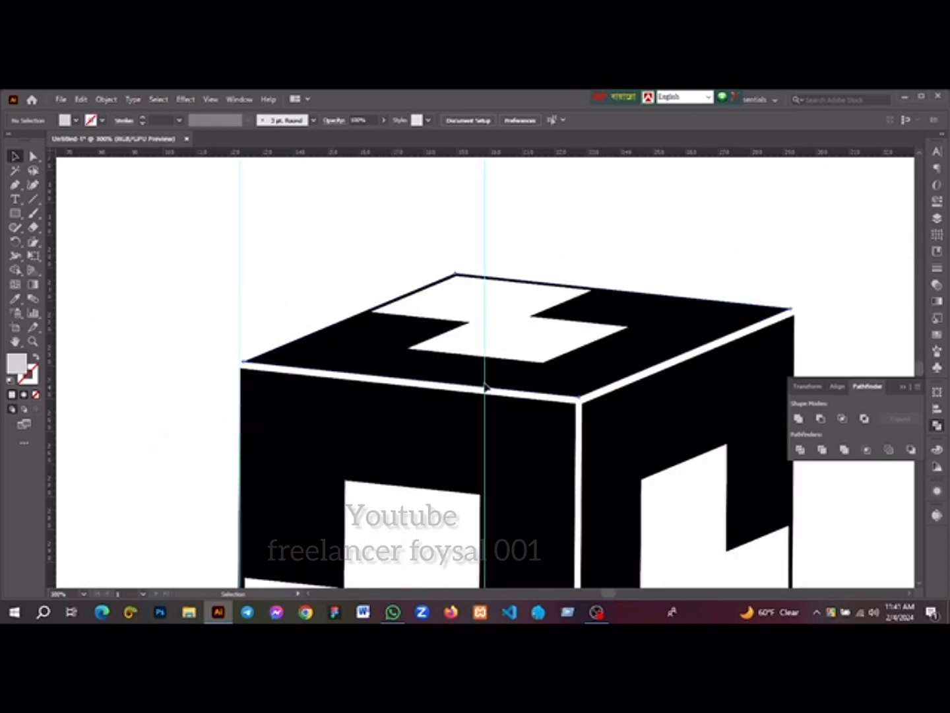
drag(487, 384, 404, 330)
key(ctrl+z)
key(space)
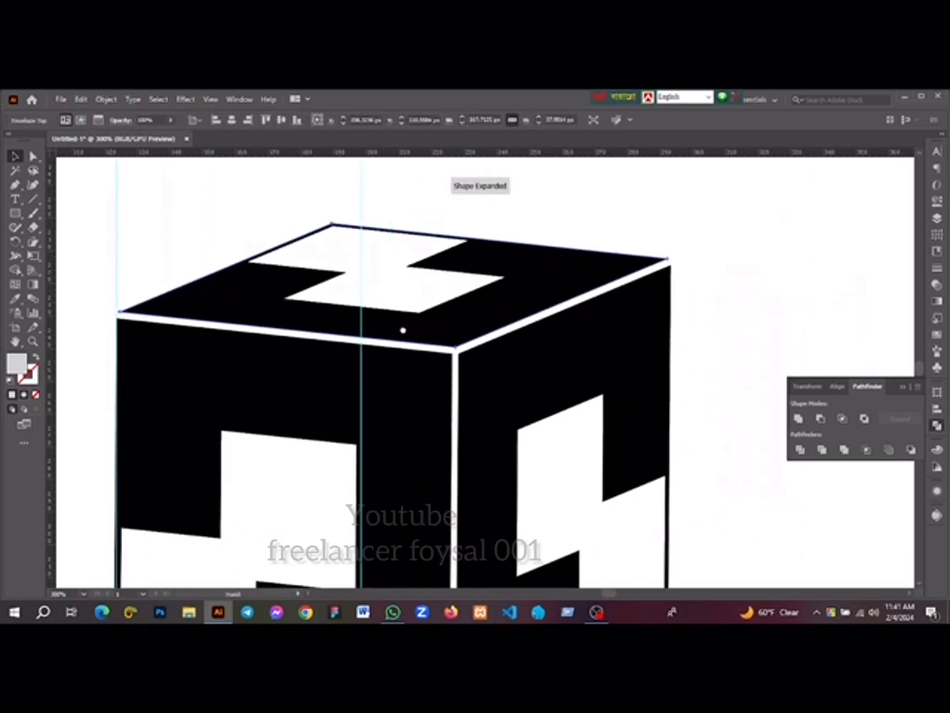
click(360, 343)
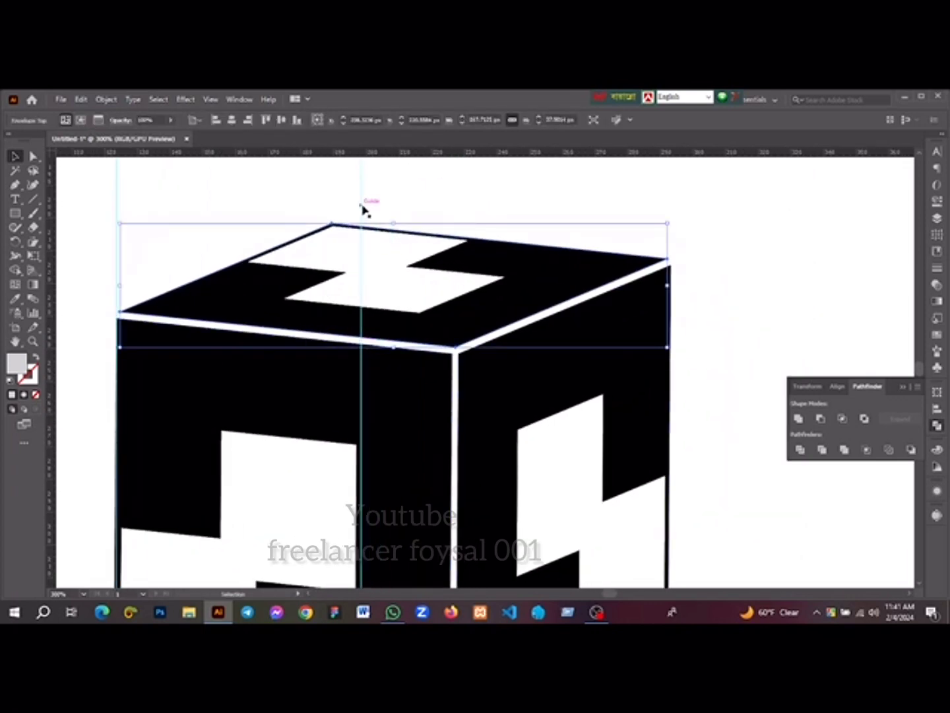
drag(362, 210, 673, 261)
Move the top face's left corner anchor outward onto the left vertical guide with Direct Selection
scroll(118, 320, up, 3)
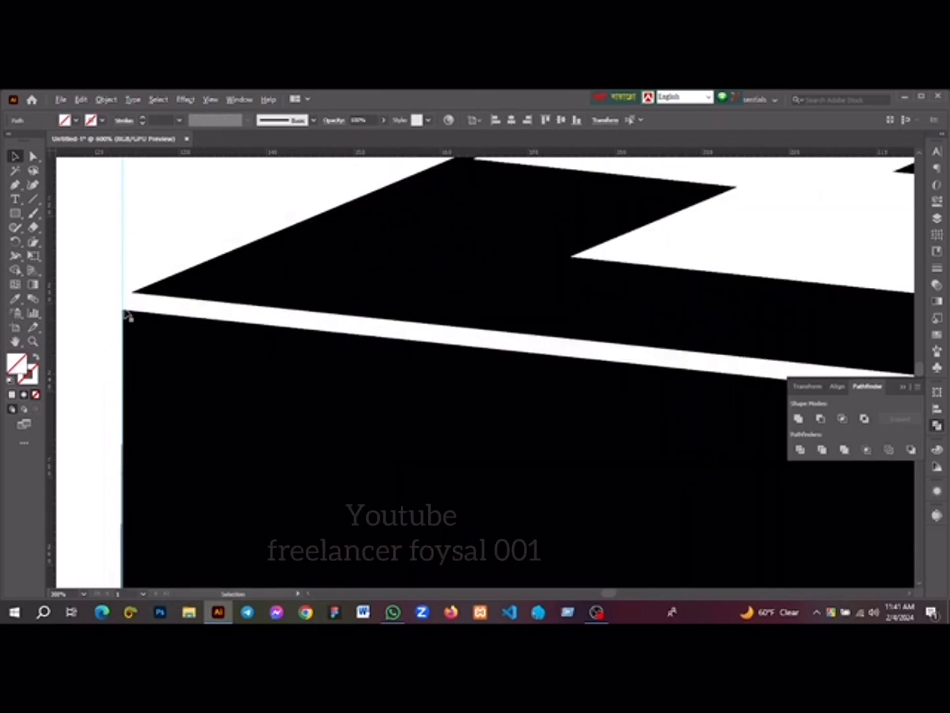
scroll(127, 316, up, 4)
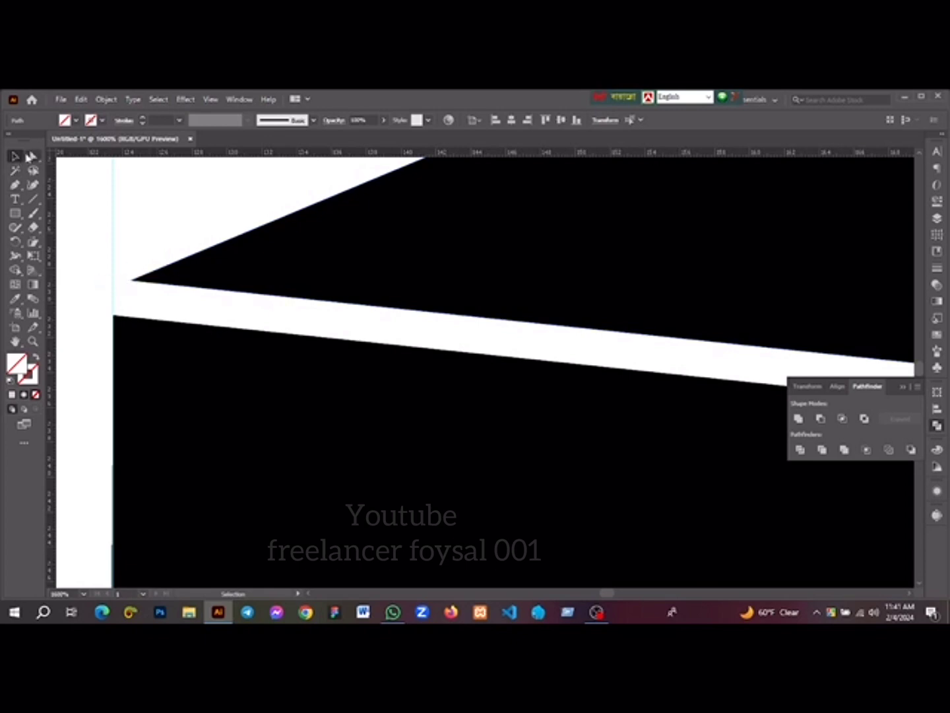
click(31, 157)
click(135, 281)
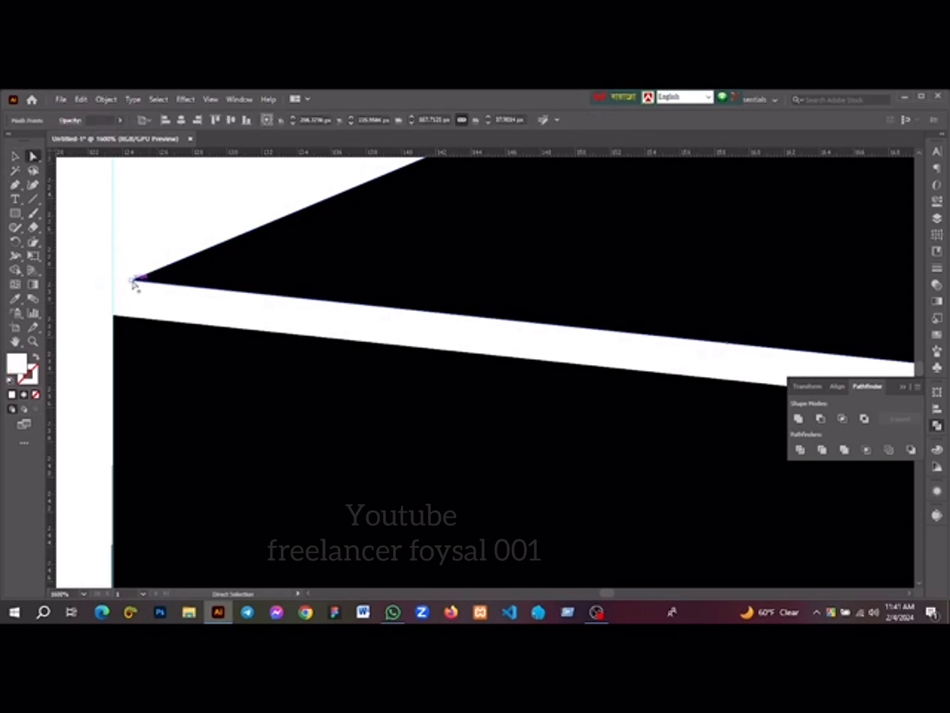
drag(132, 282, 117, 284)
Move the top face's right corner anchor outward onto the right vertical guide
scroll(121, 287, down, 3)
key(space)
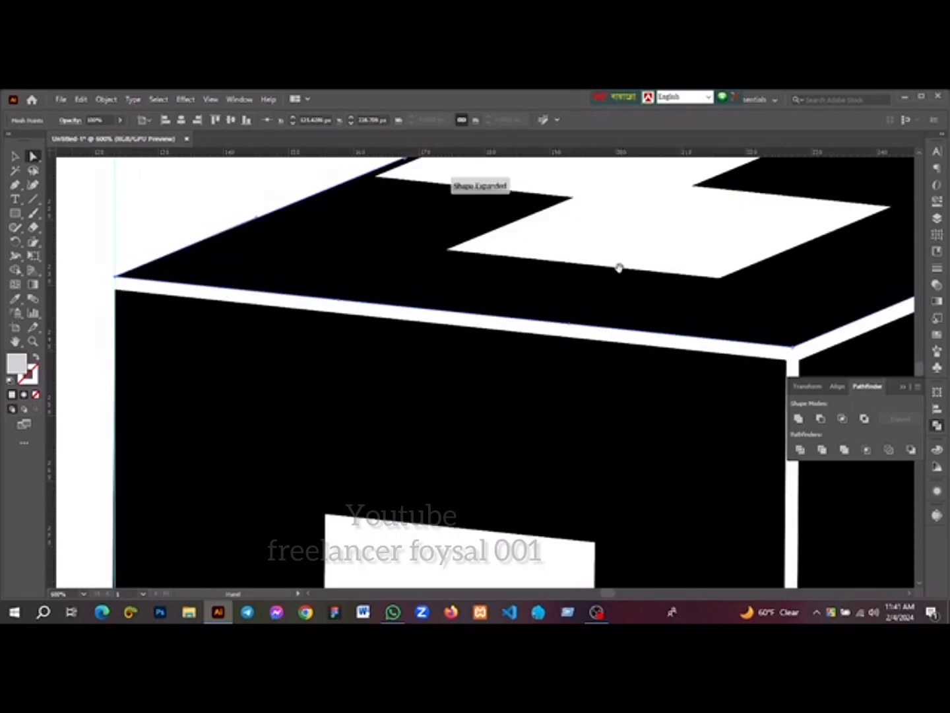
drag(692, 267, 351, 277)
drag(655, 257, 420, 290)
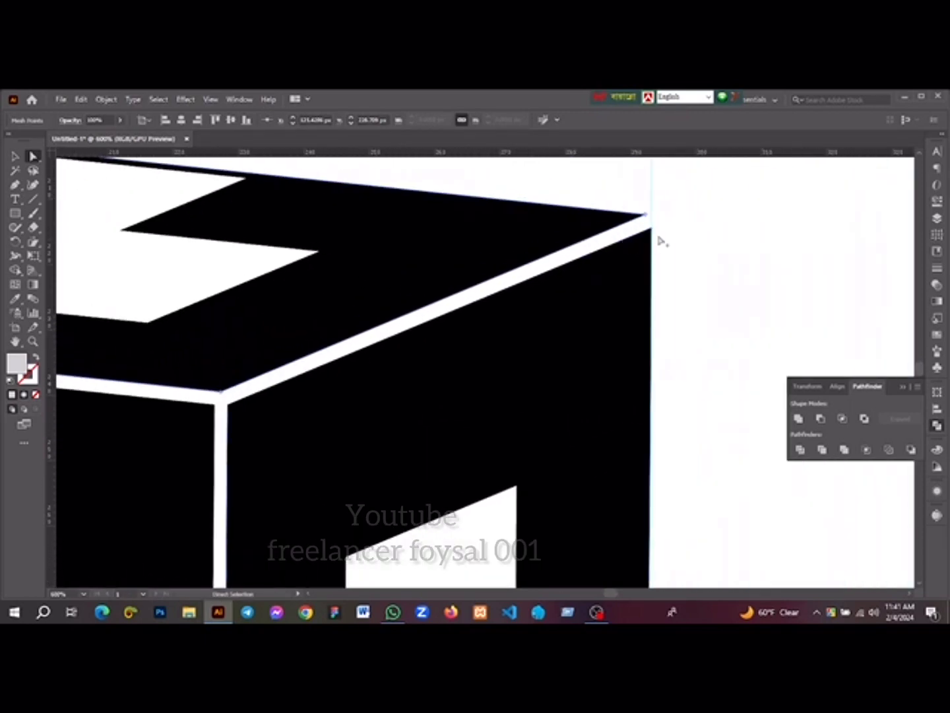
scroll(617, 214, up, 2)
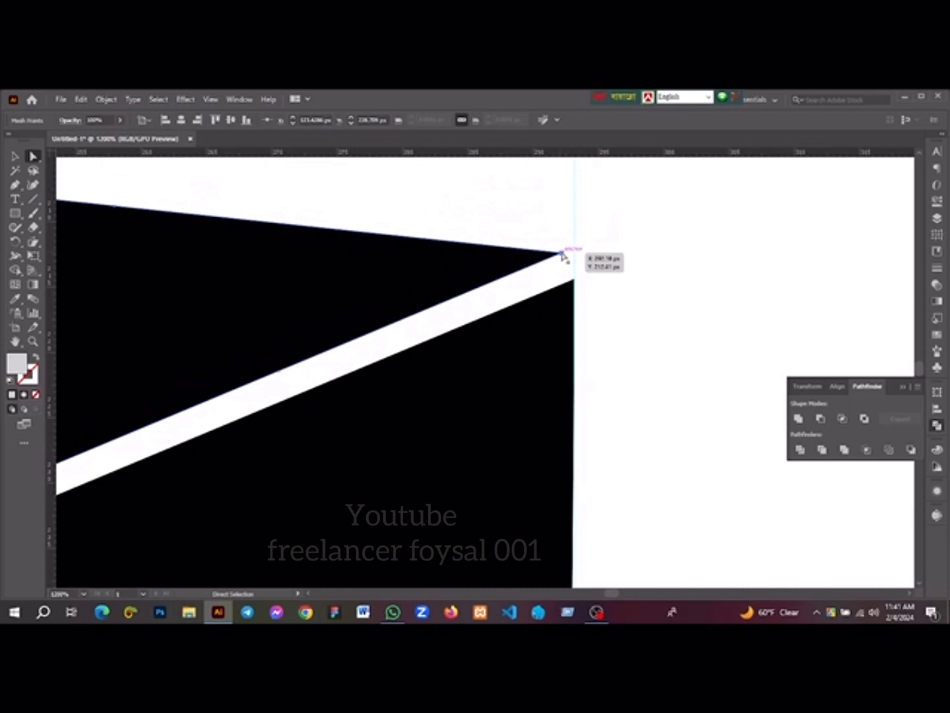
click(568, 255)
drag(571, 257, 573, 261)
Shift a guide leftward away from the cube's left edge and hide all guides
scroll(513, 293, down, 1)
scroll(513, 292, down, 4)
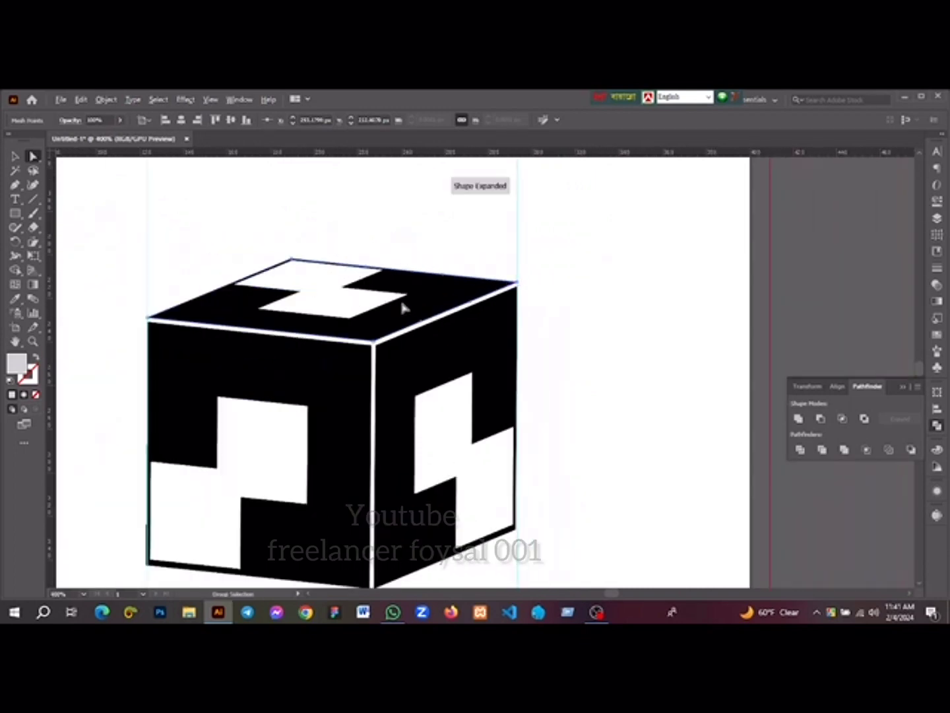
scroll(404, 312, down, 1)
click(15, 157)
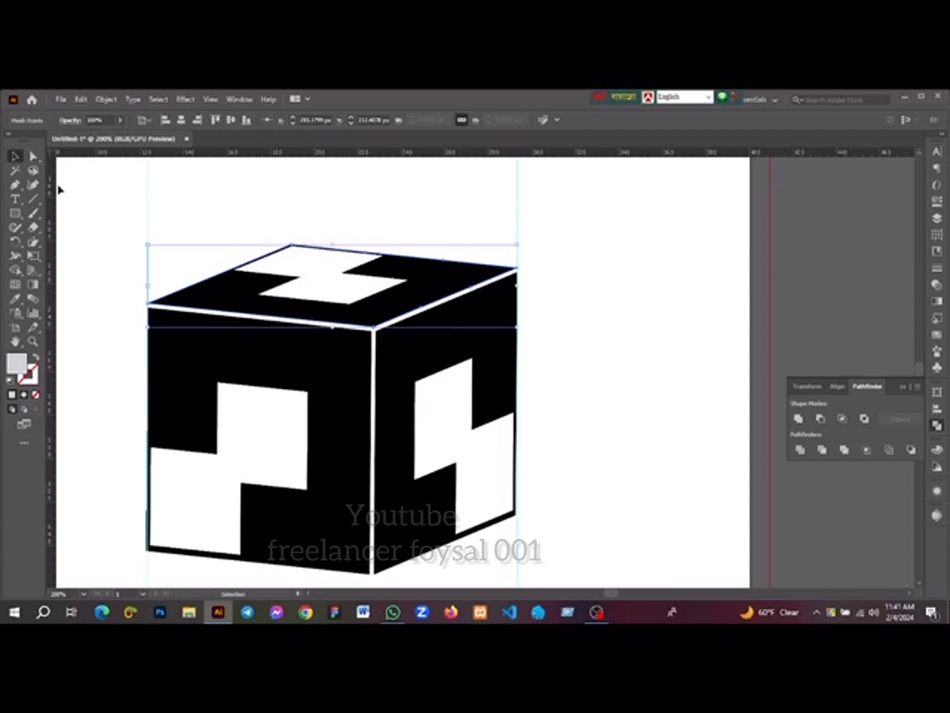
click(123, 232)
drag(143, 229, 257, 233)
scroll(267, 239, down, 2)
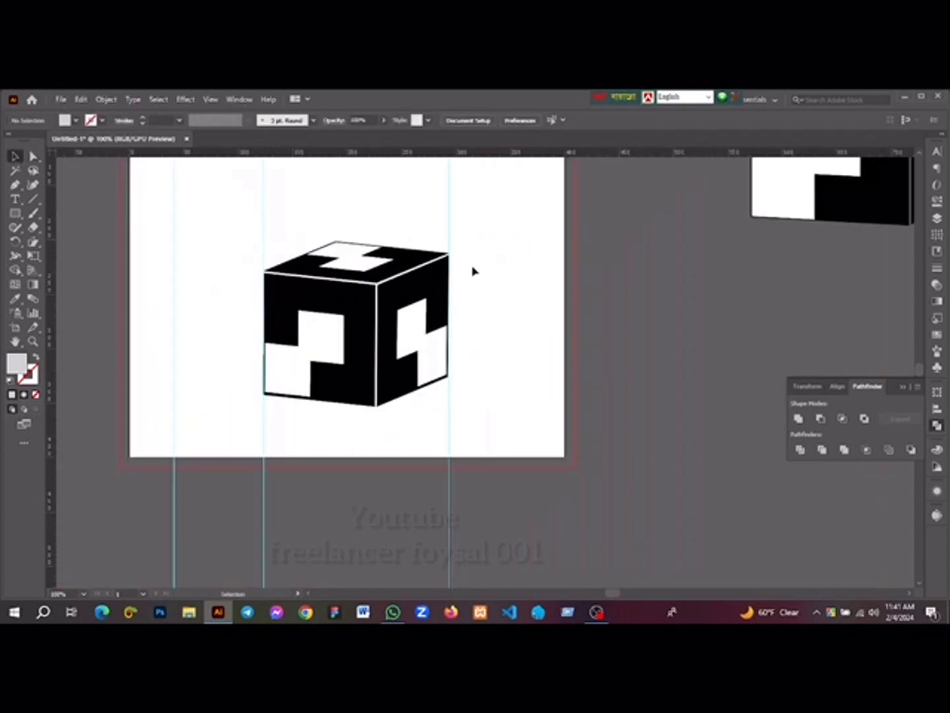
right_click(531, 269)
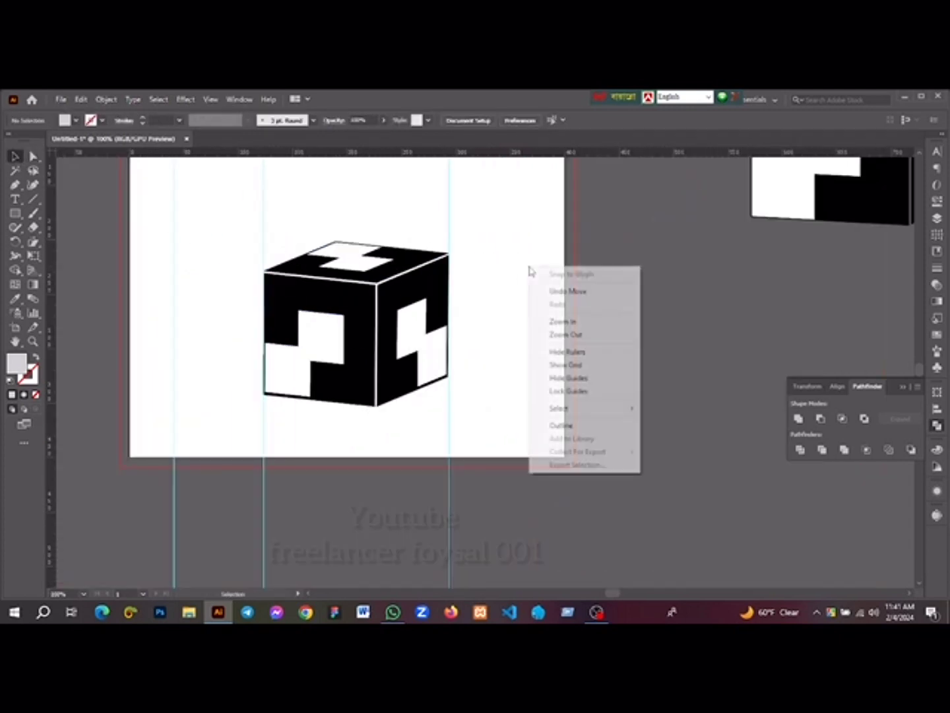
click(550, 377)
Group the three enveloped faces of the recreated cube on the artboard
scroll(481, 328, up, 2)
scroll(482, 330, down, 1)
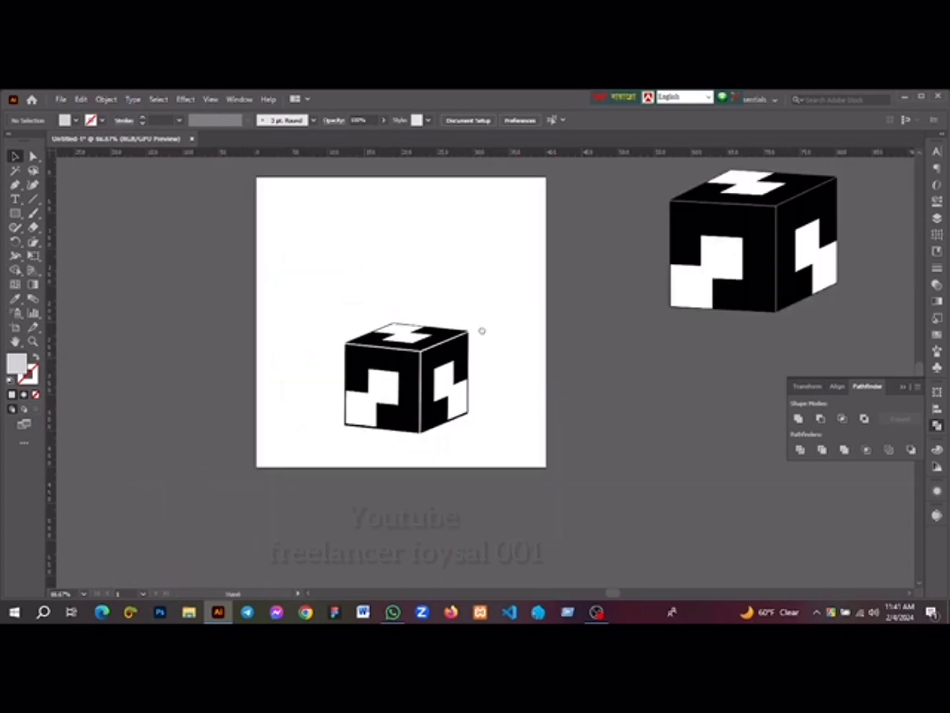
scroll(481, 330, up, 1)
drag(335, 330, 501, 464)
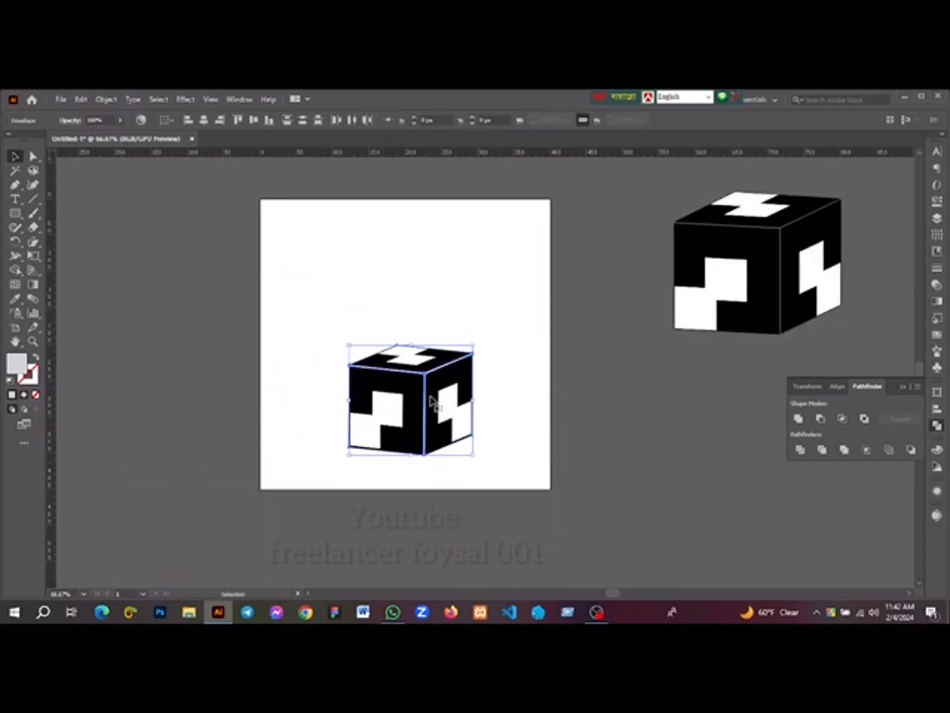
right_click(430, 400)
mouse_move(465, 498)
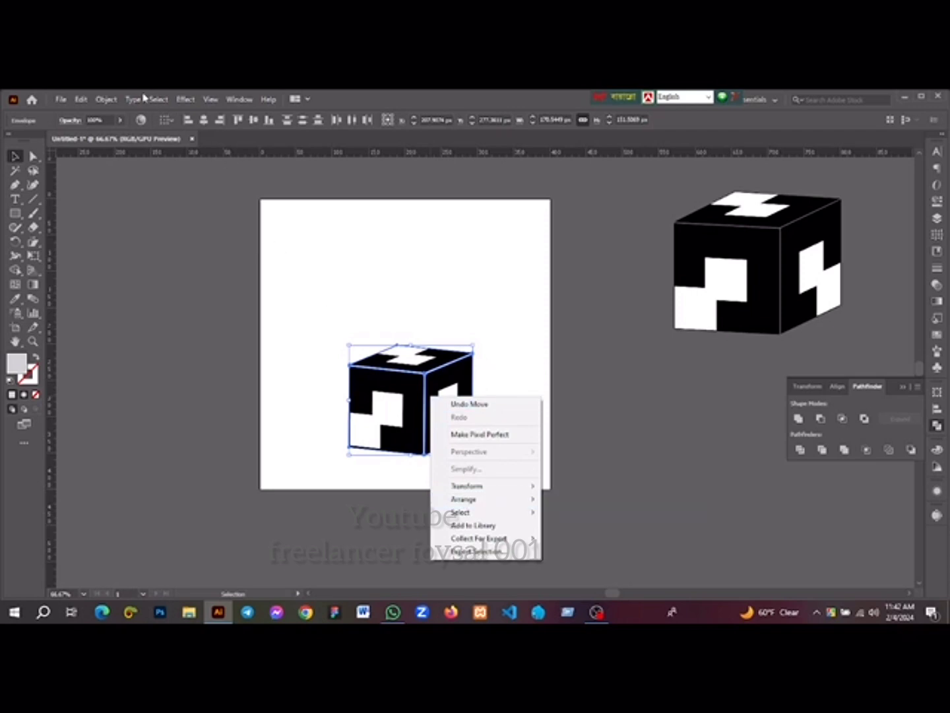
click(106, 100)
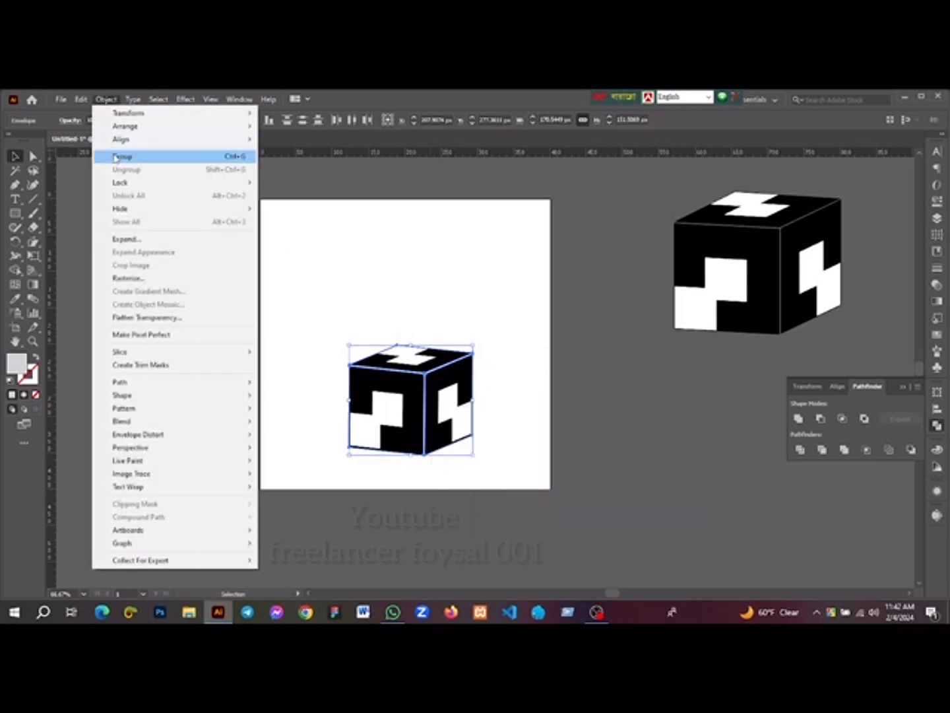
click(120, 156)
click(430, 315)
Move the reference cube onto the artboard above the recreated cube and scale it down to a similar size
drag(725, 265, 394, 261)
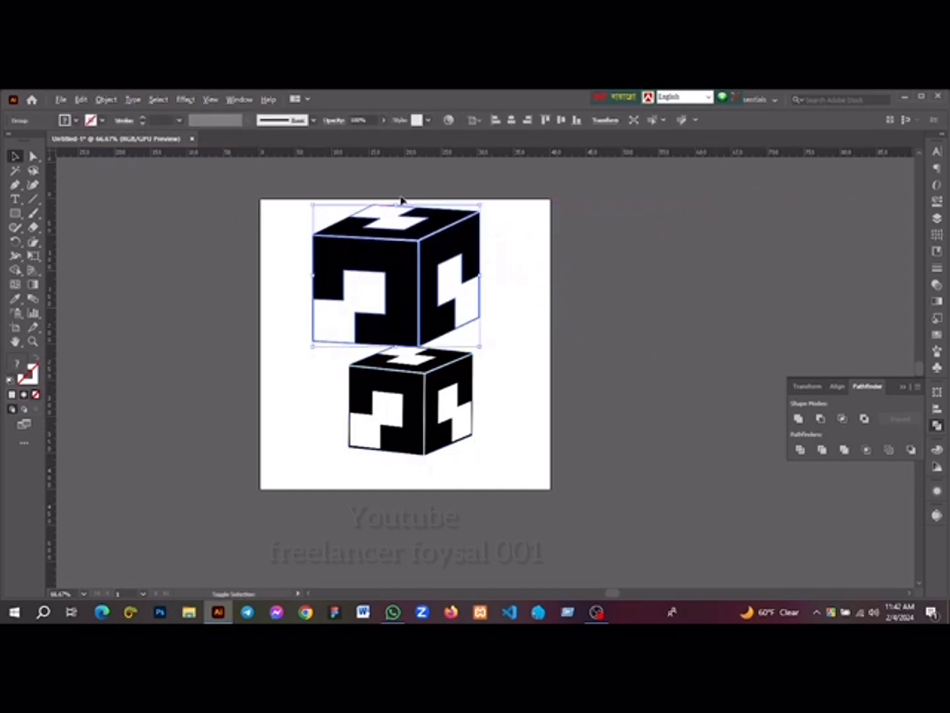
drag(394, 206, 394, 228)
click(492, 271)
Line up the recreated cube beneath the reference cube and shift both toward the artboard's left side
scroll(502, 282, up, 1)
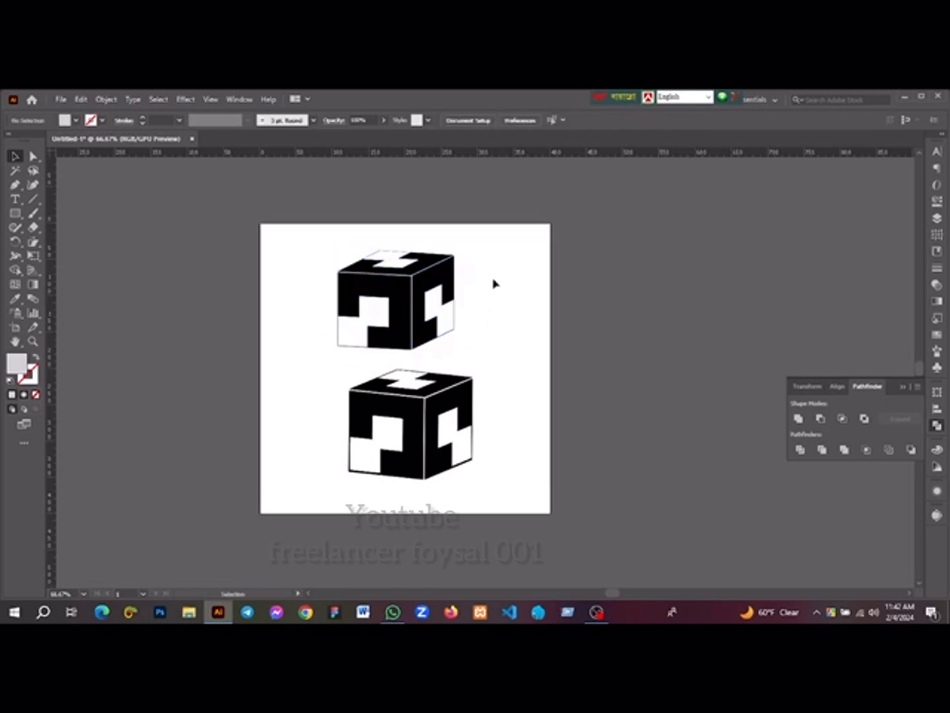
drag(437, 405, 422, 407)
click(486, 379)
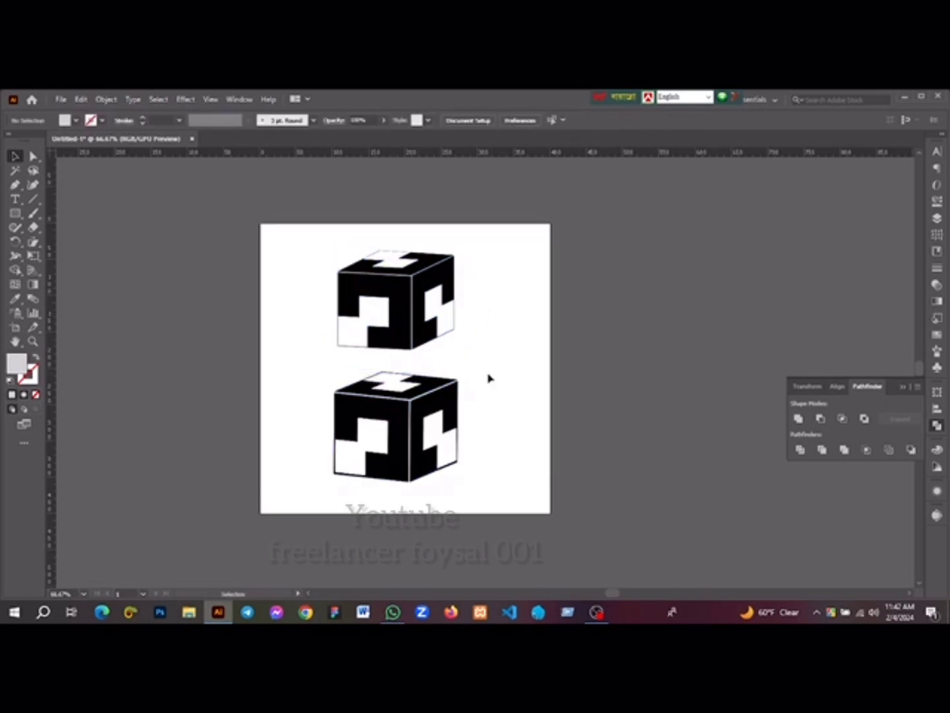
key(ctrl+0)
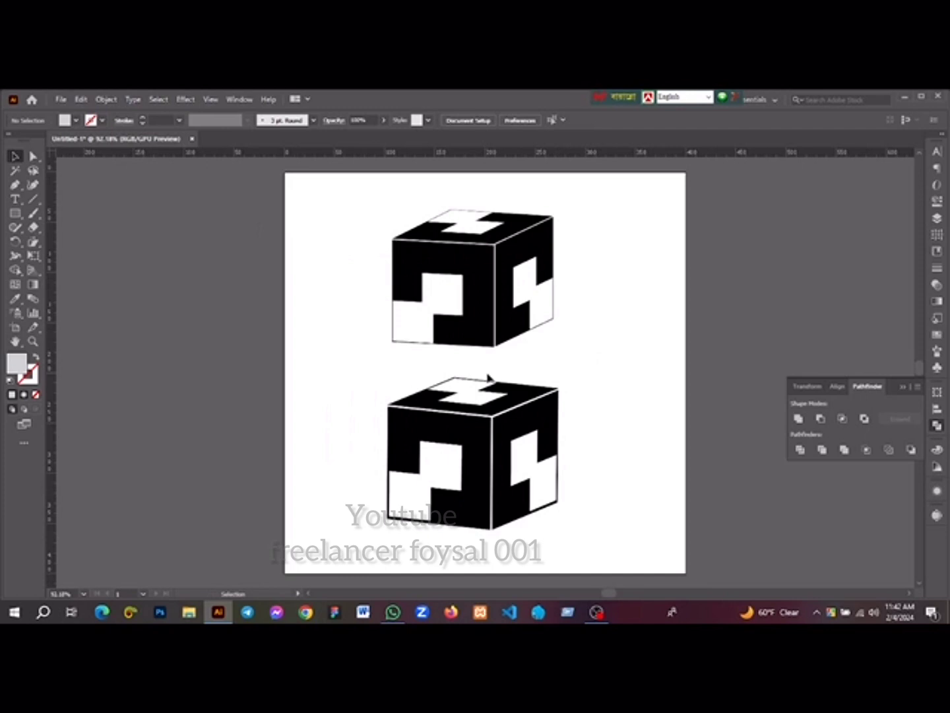
drag(487, 454, 467, 455)
drag(484, 312, 441, 306)
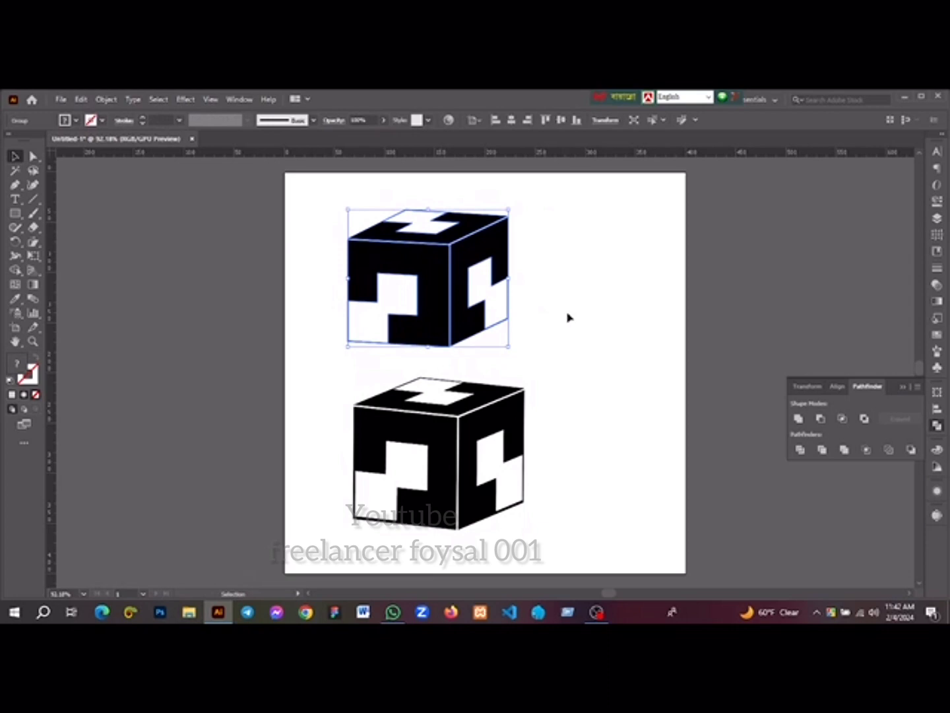
shift+click(471, 436)
drag(483, 446, 448, 450)
click(568, 420)
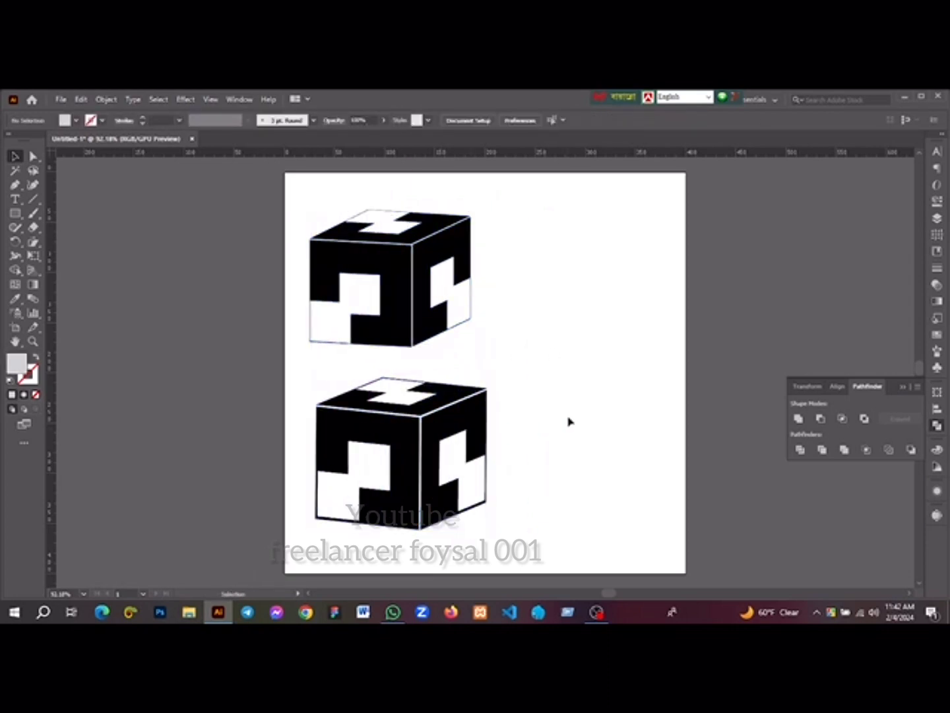